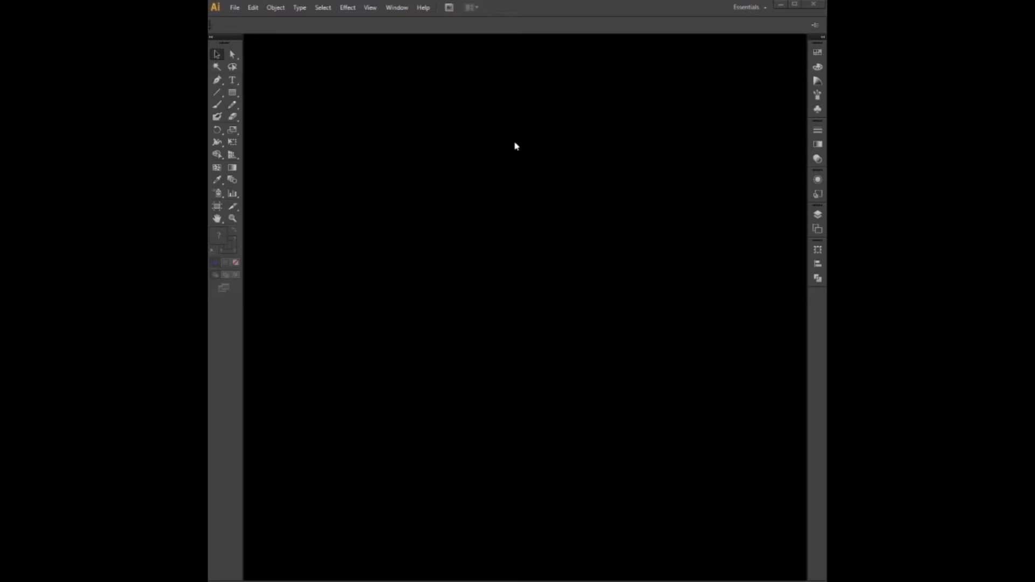
- Create a new document named with your own name, sized 1500 px wide by 2000 px high
left_click(234, 8)
left_click(238, 20)
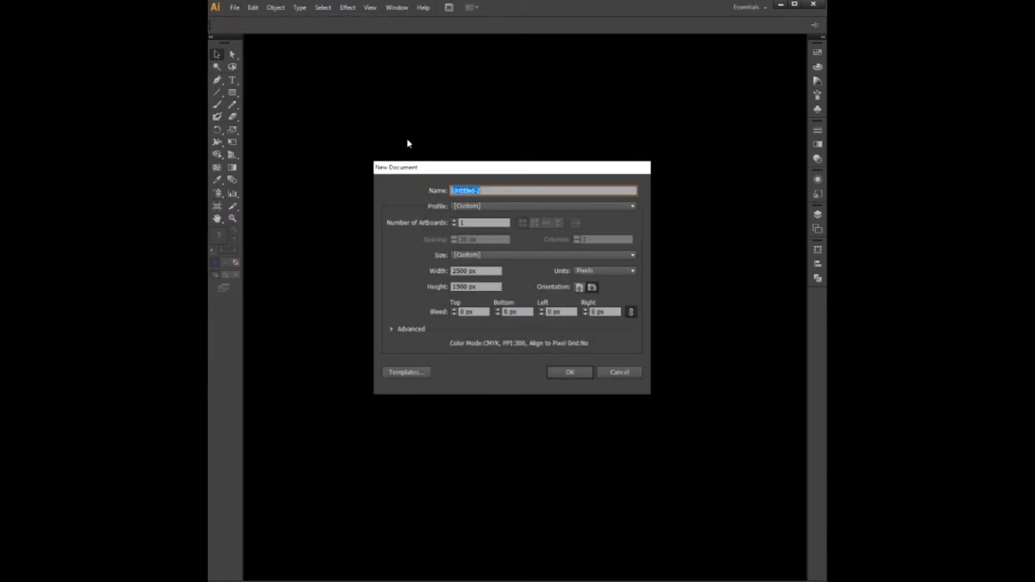
type("Text Effects Adrian Heinz")
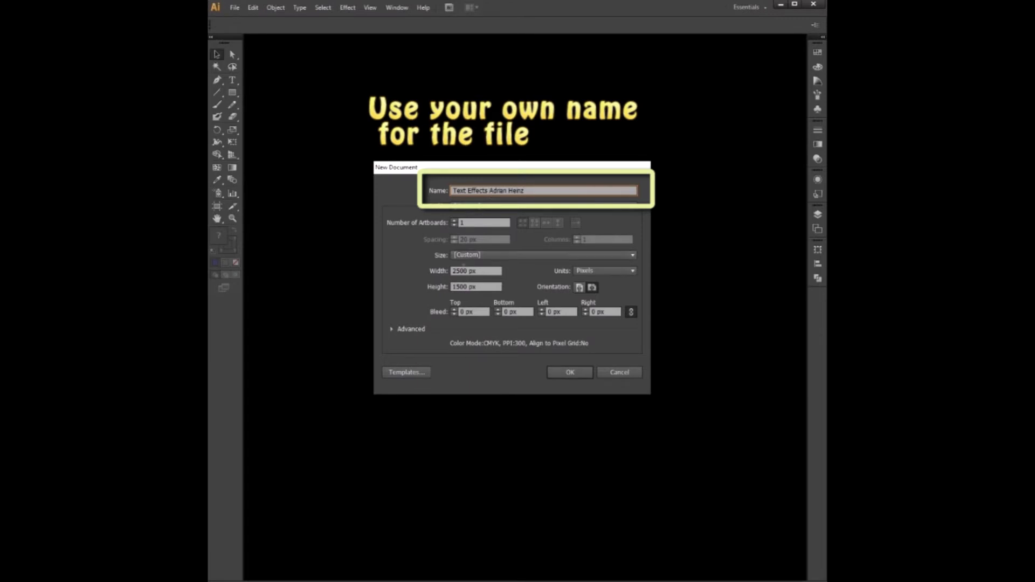
left_click_drag(469, 271, 452, 273)
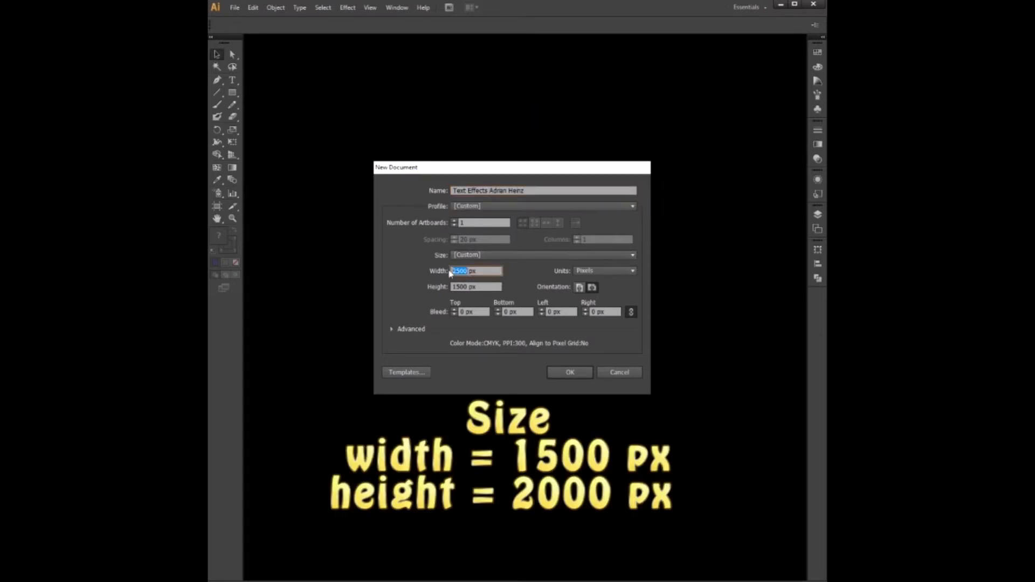
type("2")
key("BackSpace")
type("1500")
key("Tab")
type("2000")
left_click(478, 271)
left_click(568, 372)
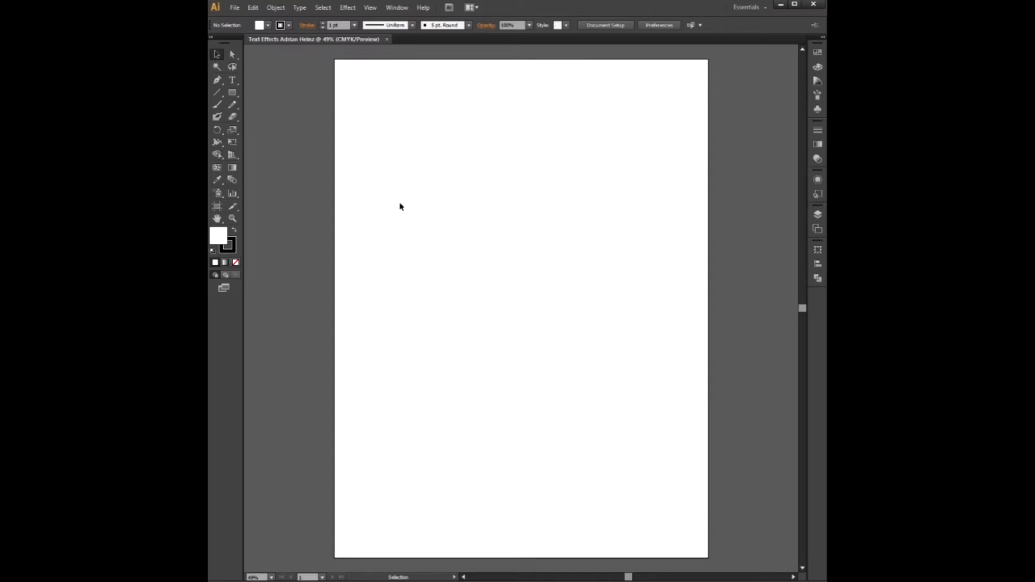
- Start a type insertion point near the artboard's upper-left area with the Type tool
left_click(232, 81)
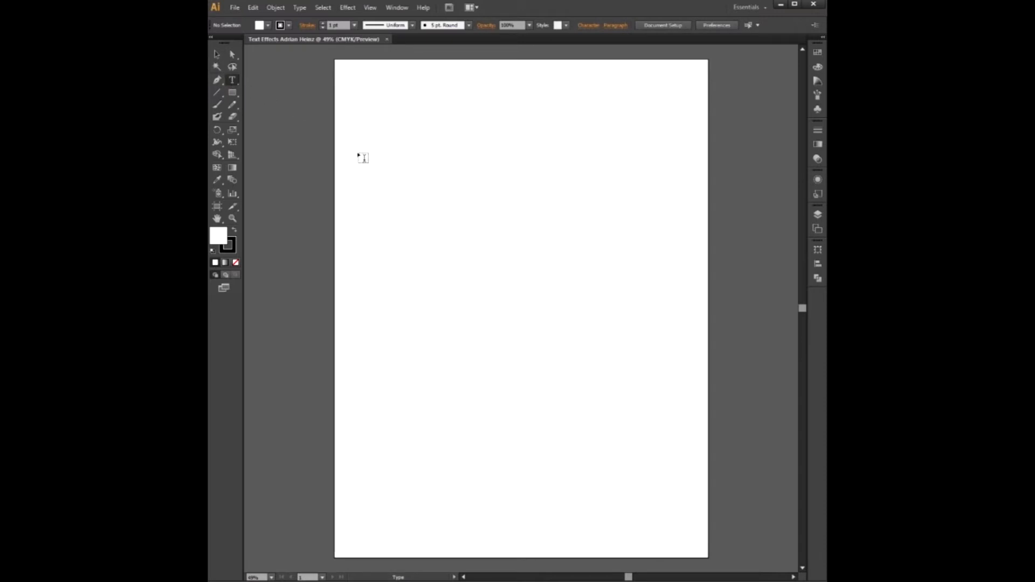
left_click(395, 114)
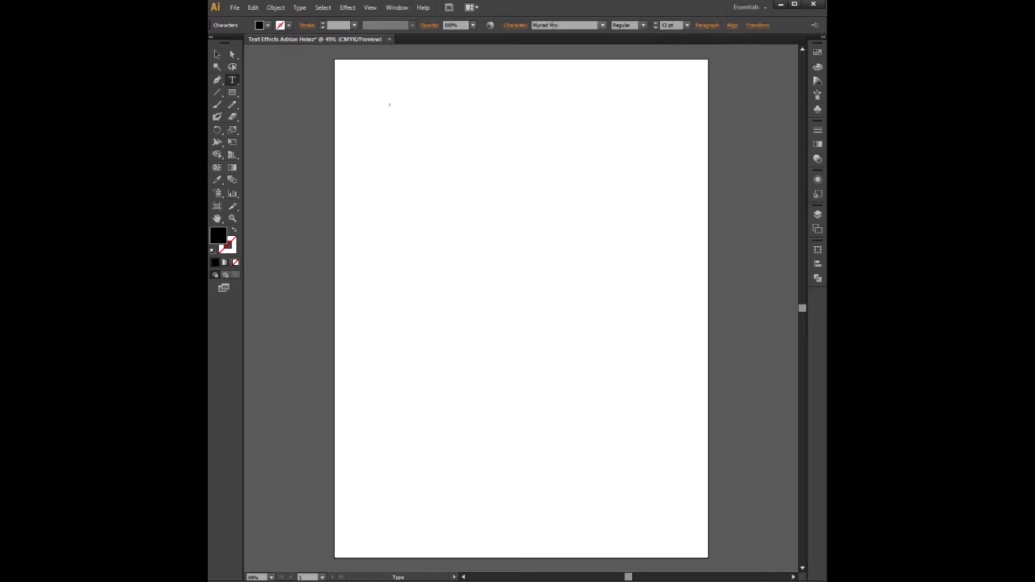
left_click(512, 27)
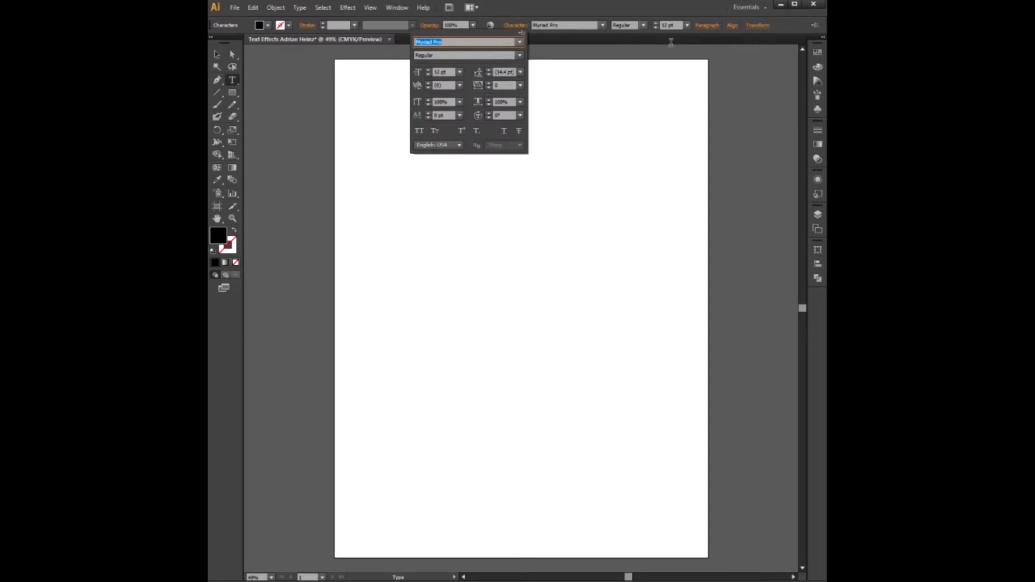
left_click(687, 26)
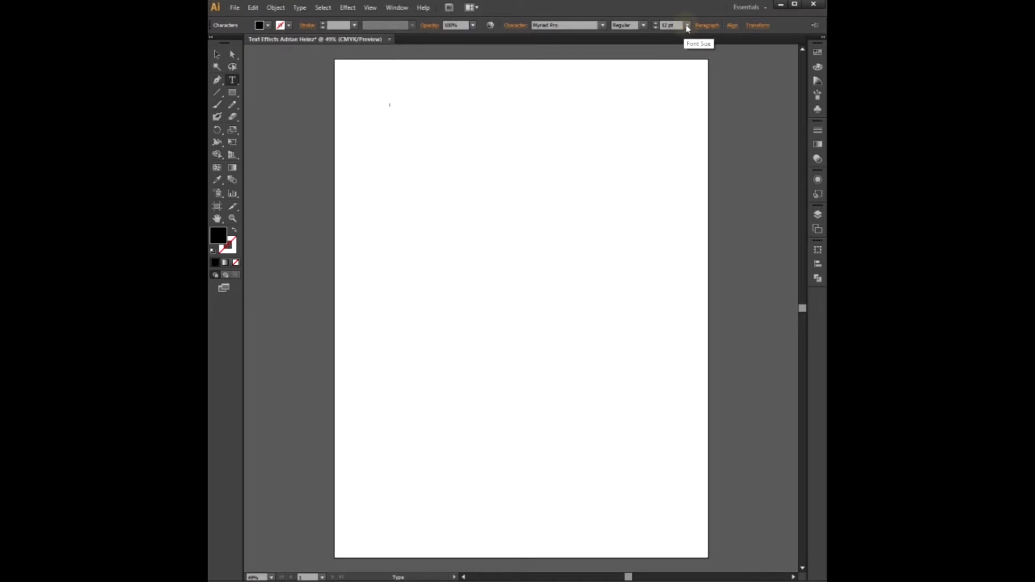
- Set the font size to 200 pt
left_click(687, 27)
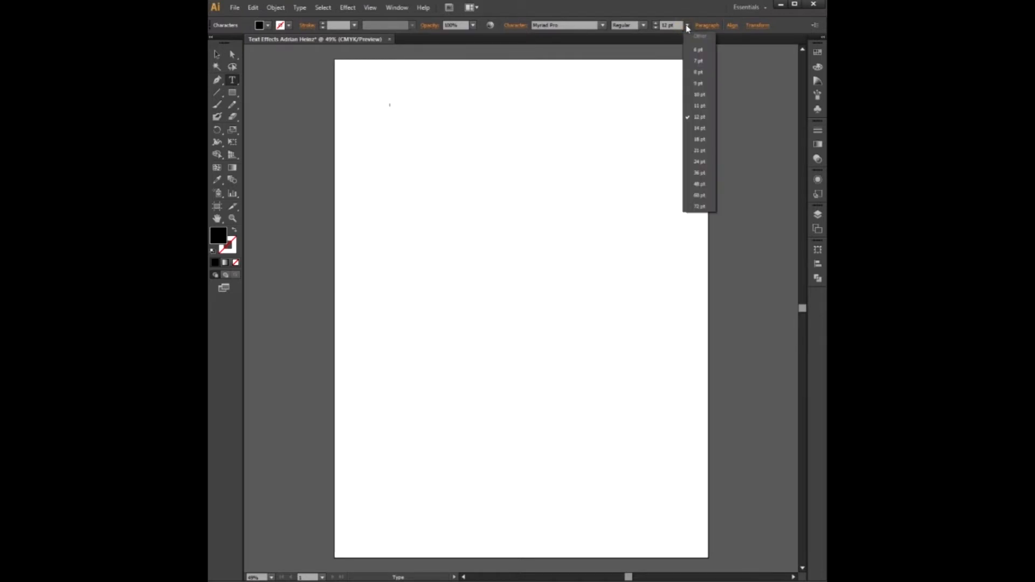
left_click(699, 207)
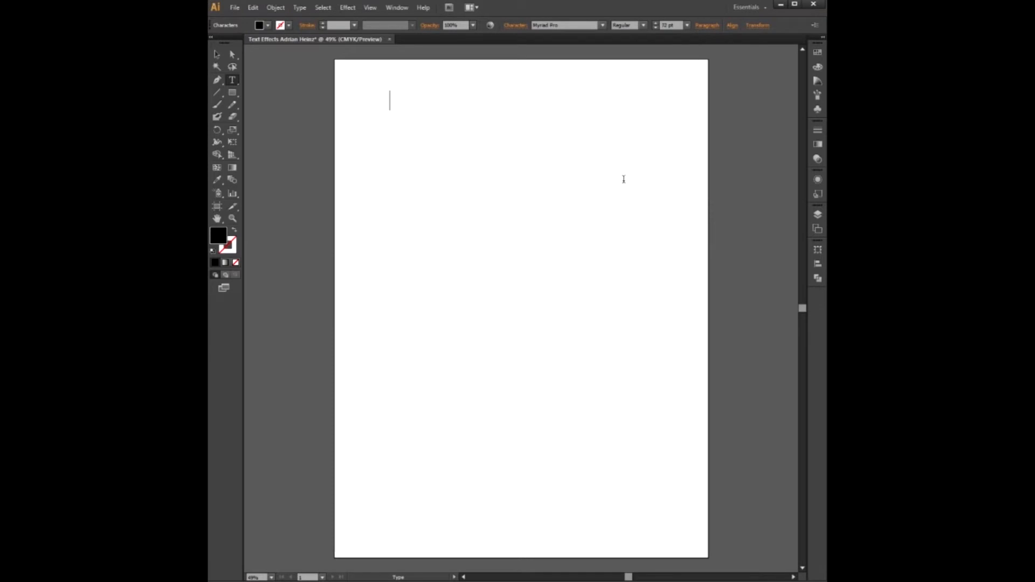
double_click(666, 26)
type("120")
key("Return")
double_click(666, 25)
type("200")
key("Return")
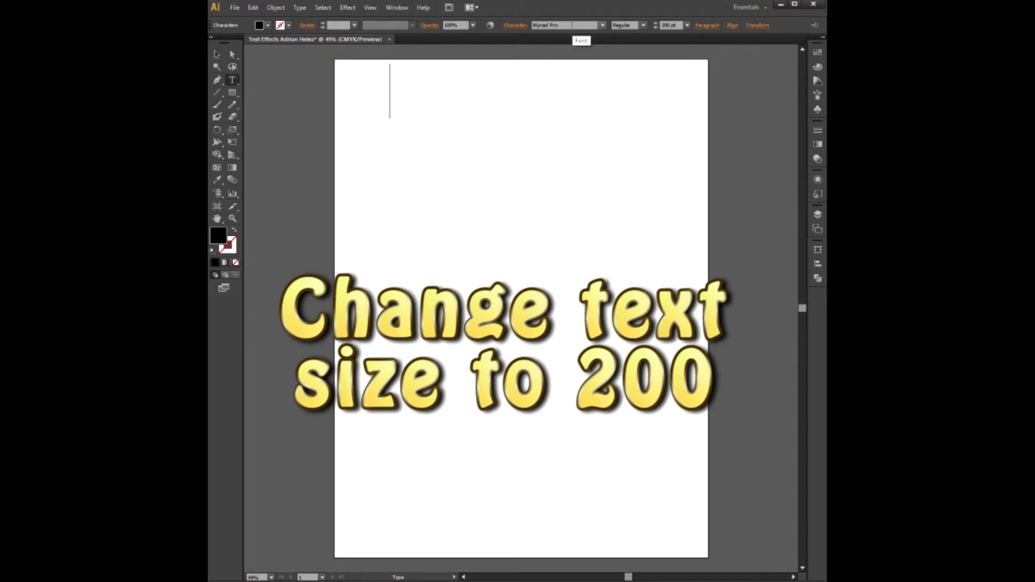
- Set the font to Ravie and type JUNGLE
left_click(571, 25)
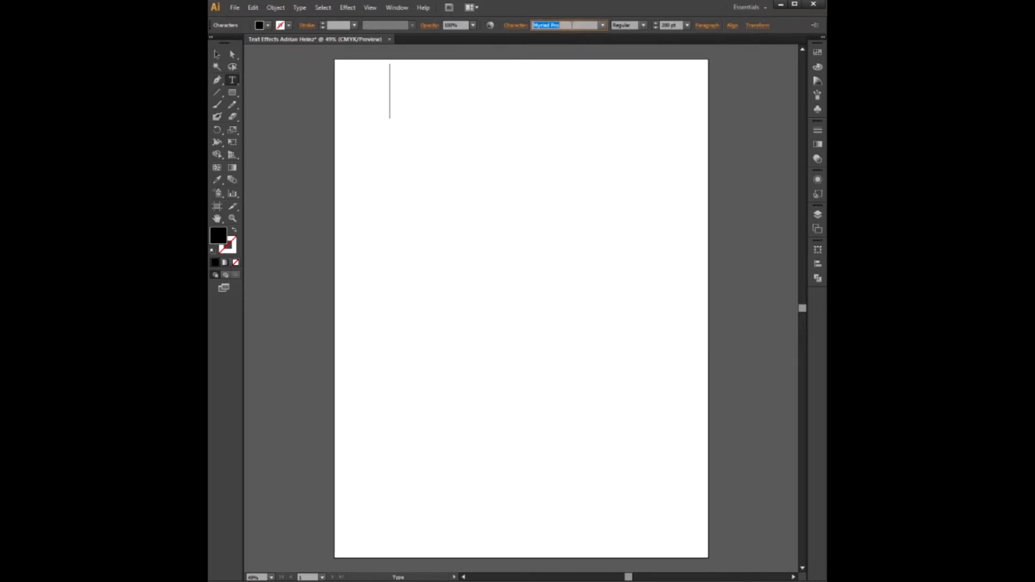
type("Ravie")
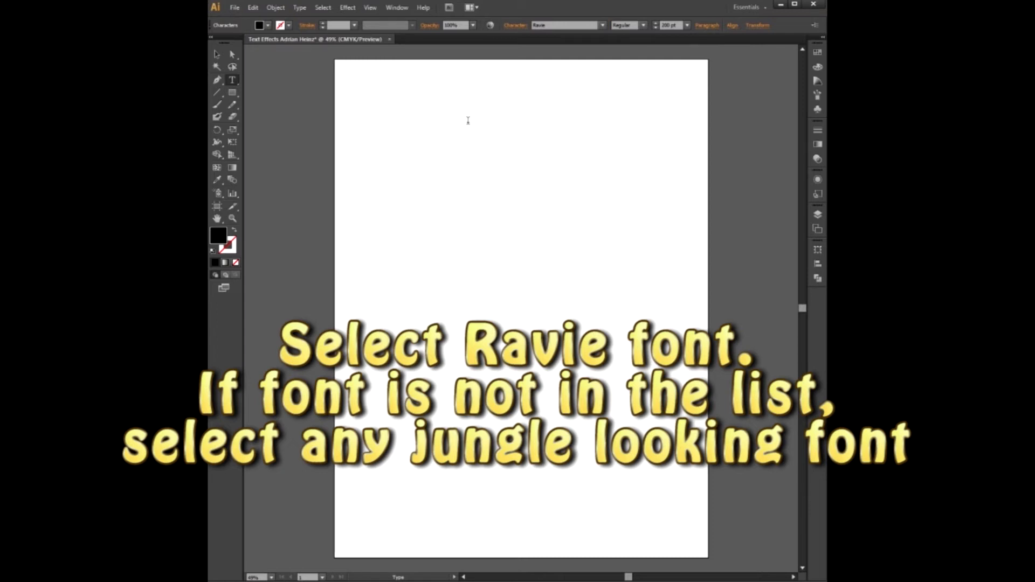
type("JUNGLE")
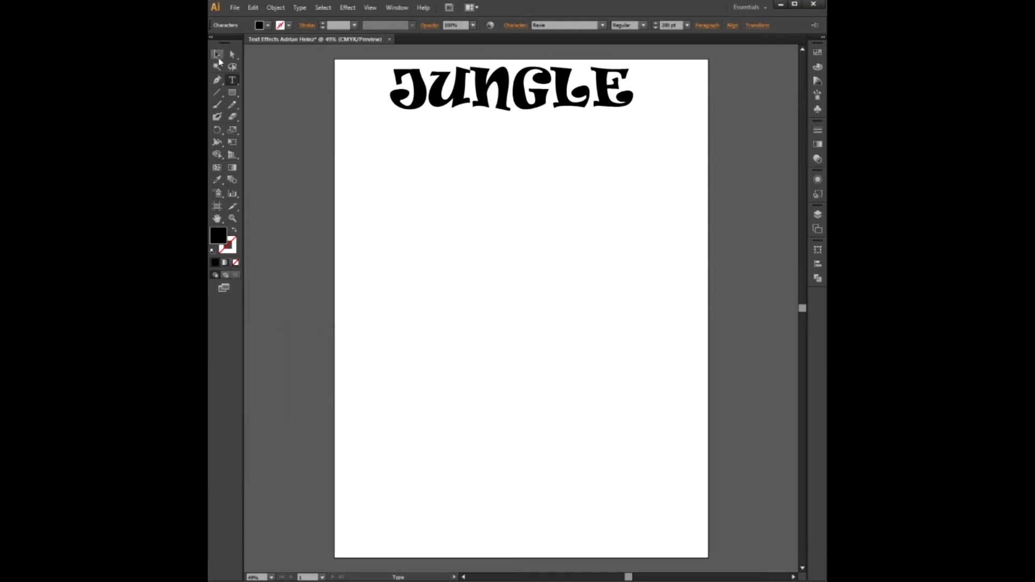
- Move the JUNGLE text slightly down and scale it larger to span most of the artboard width
left_click(218, 56)
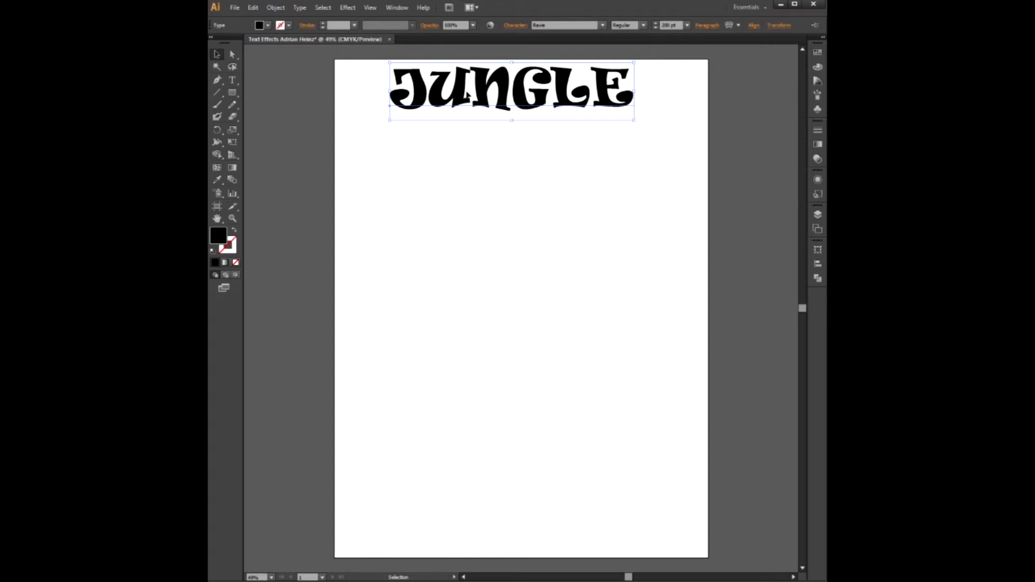
left_click_drag(506, 79, 507, 95)
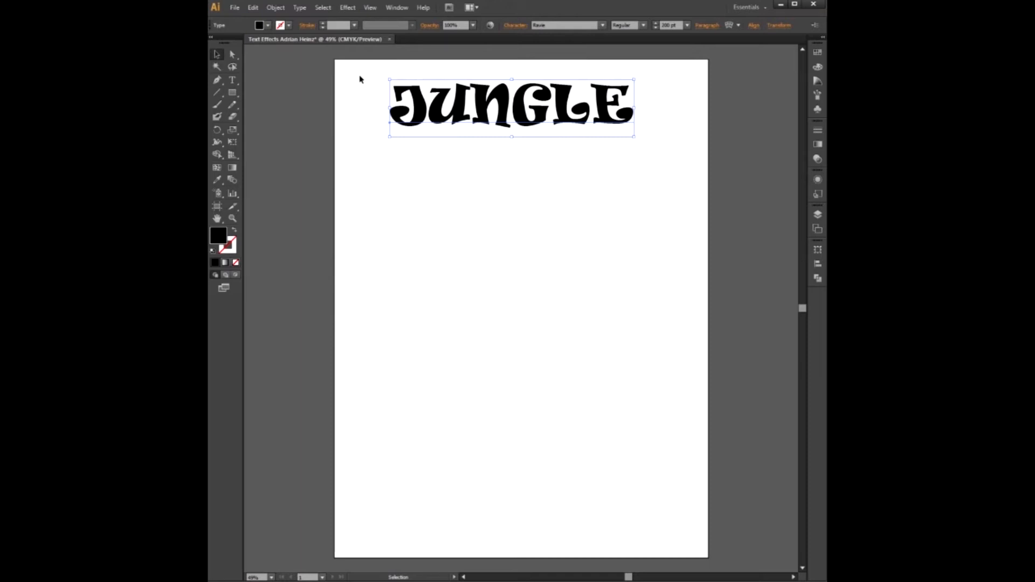
key("z")
left_click_drag(347, 64, 699, 189)
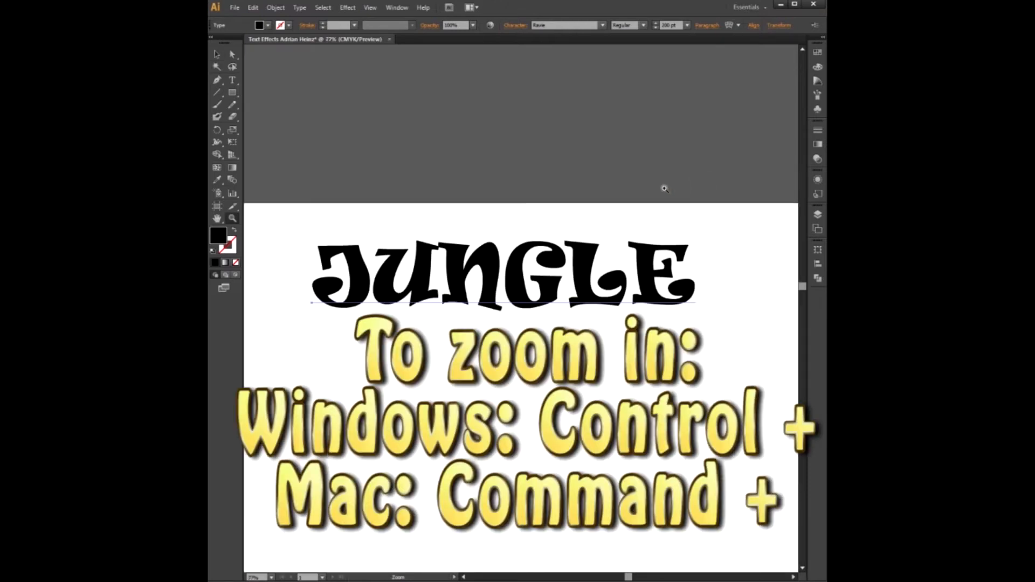
key("v")
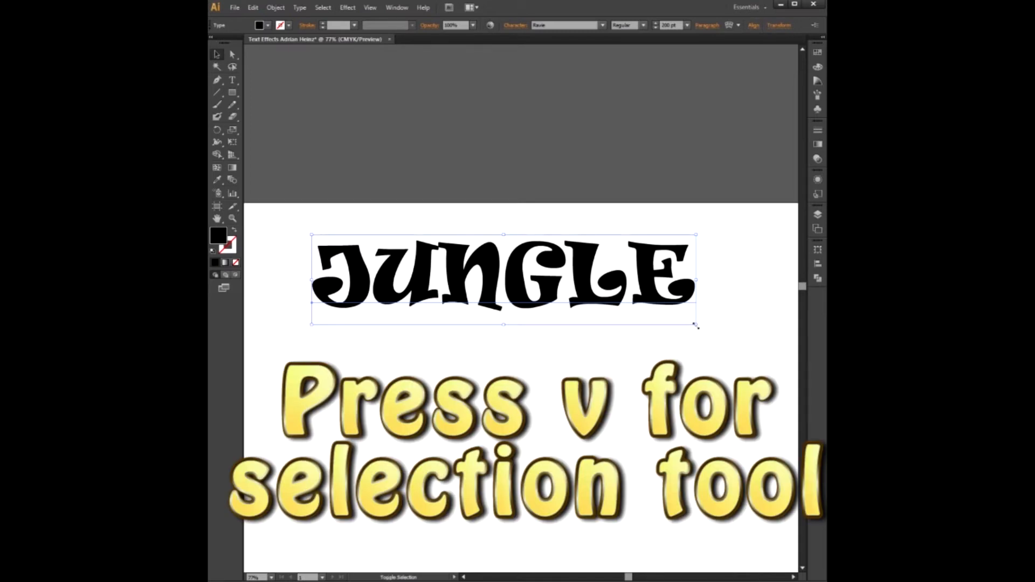
left_click_drag(696, 326, 776, 370)
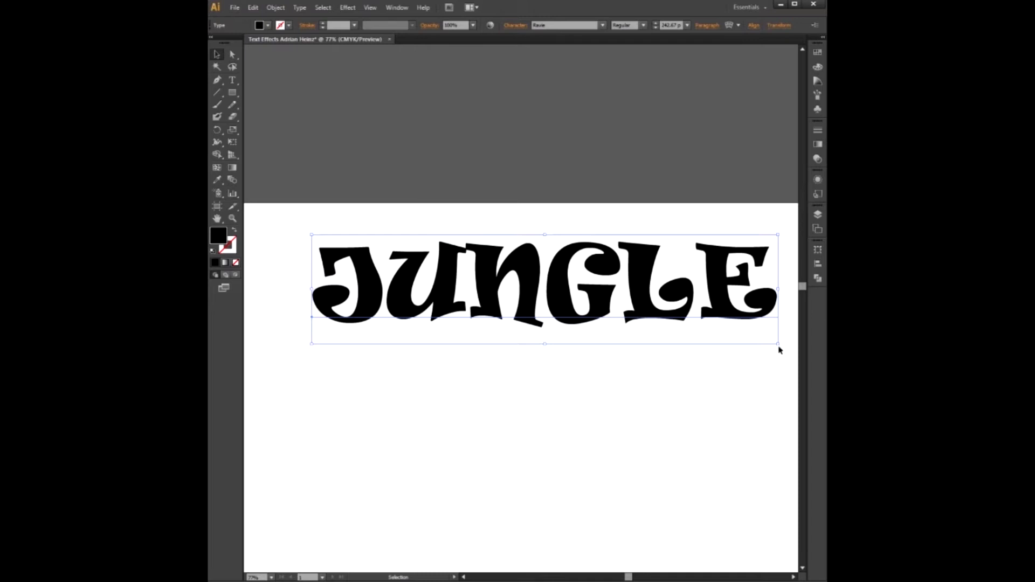
left_click_drag(777, 344, 778, 392)
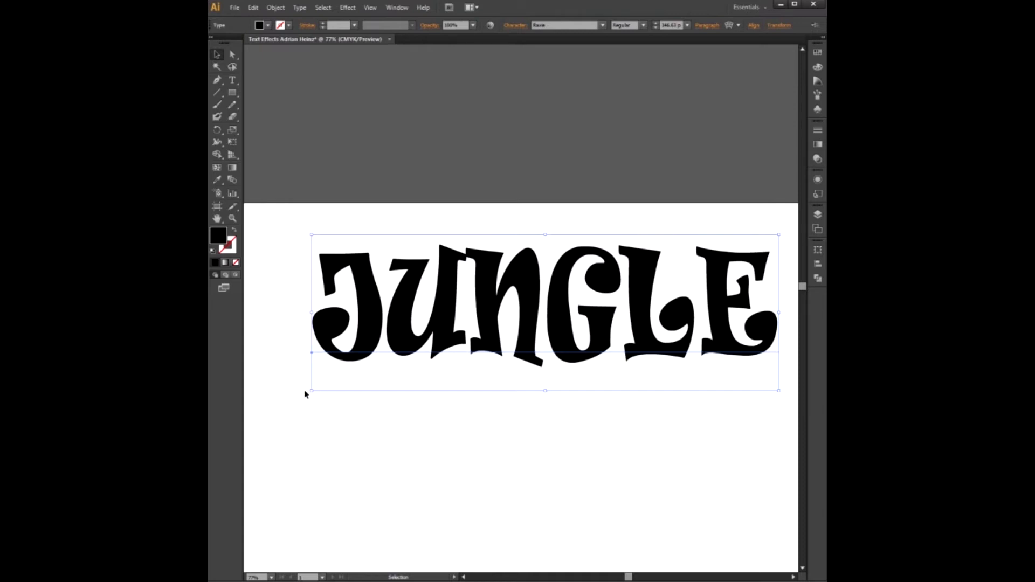
left_click_drag(311, 392, 271, 385)
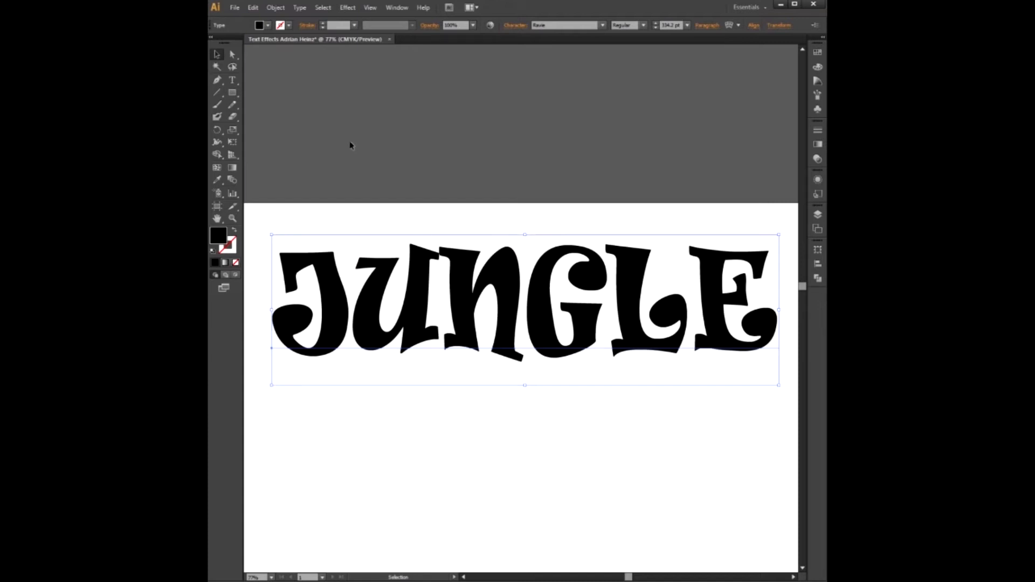
left_click(289, 25)
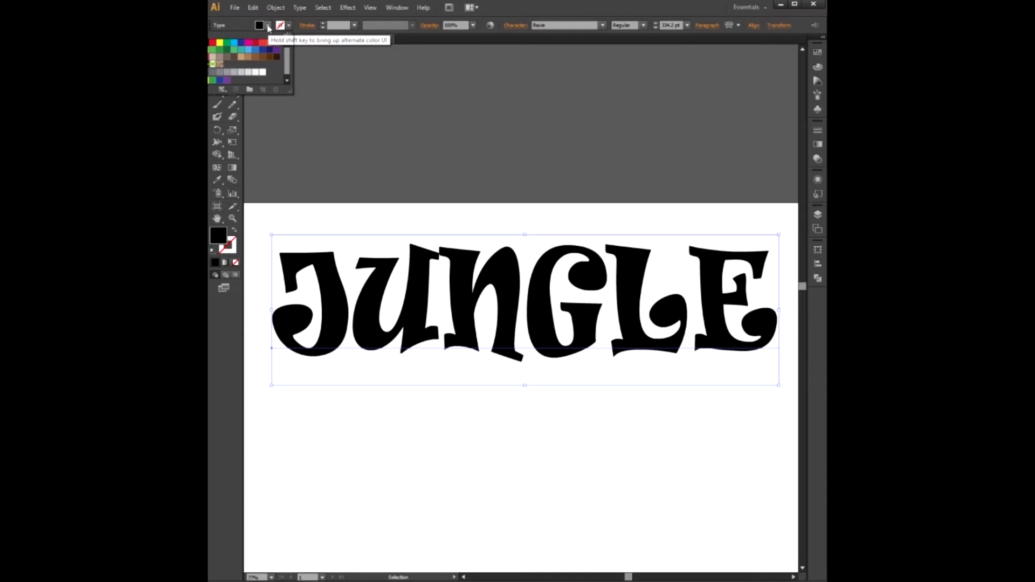
left_click(268, 26)
left_click(268, 27)
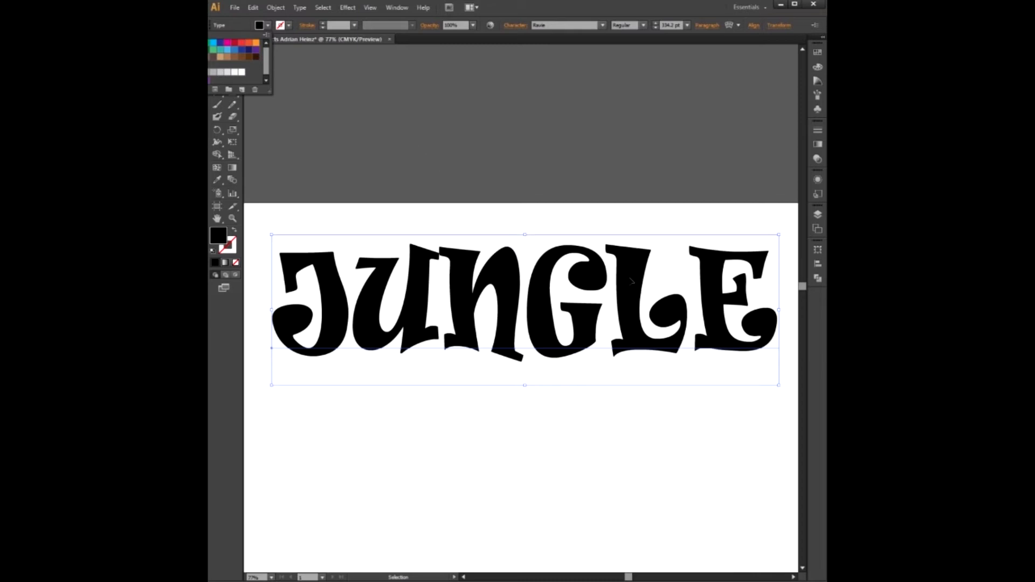
left_click(631, 281)
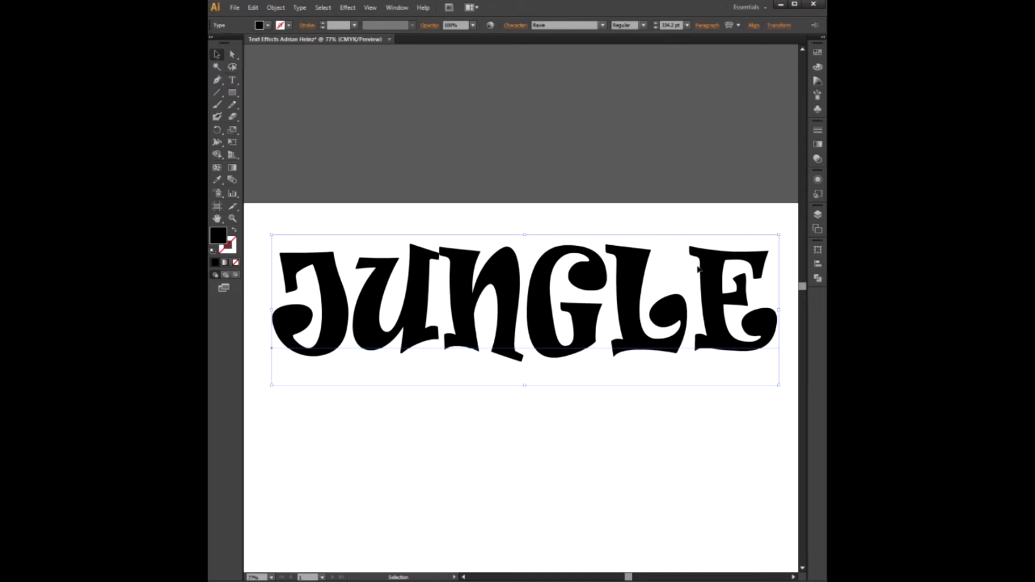
- Open the Appearance panel and add two new strokes to the text
left_click(817, 181)
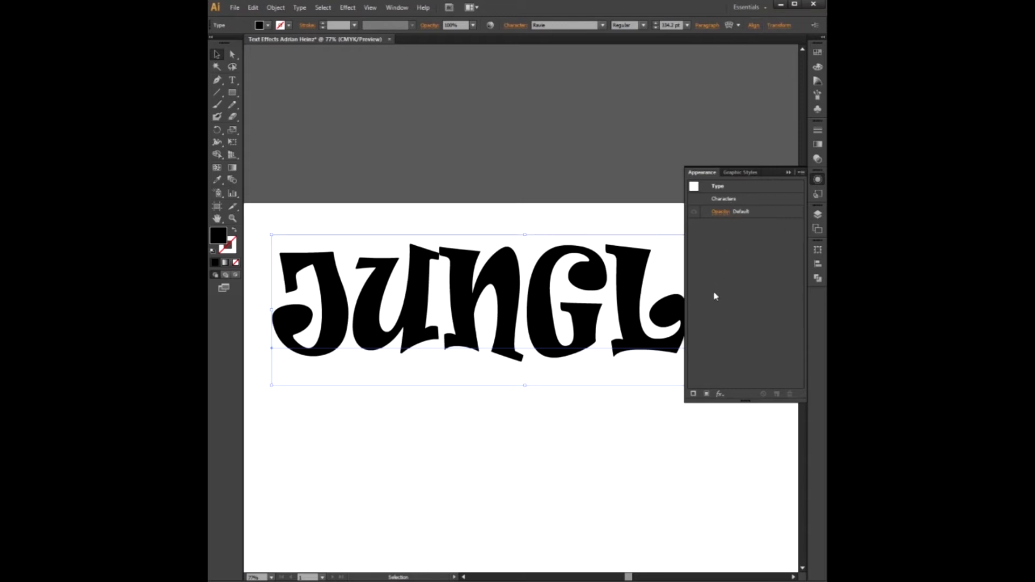
left_click(694, 394)
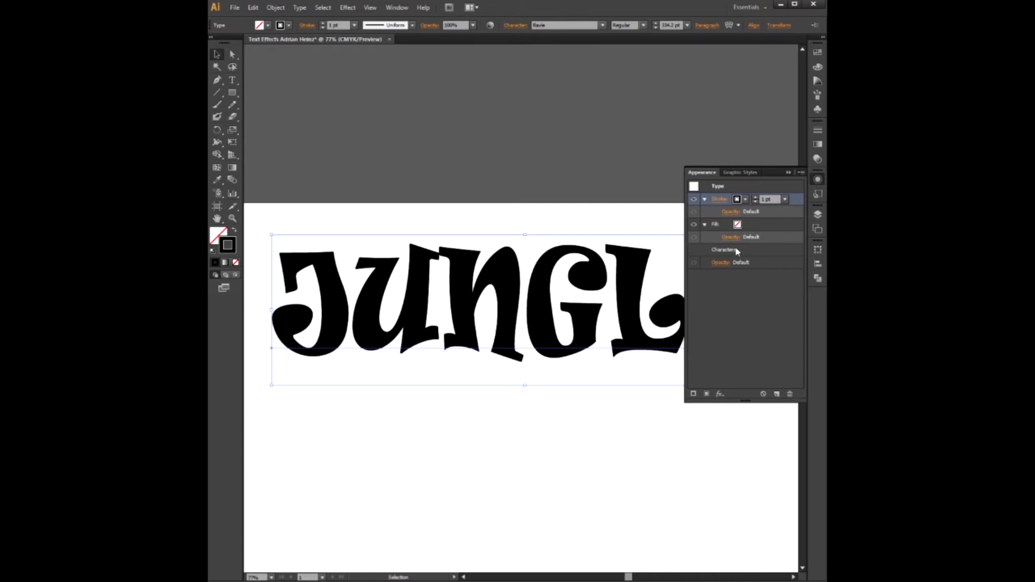
left_click(693, 394)
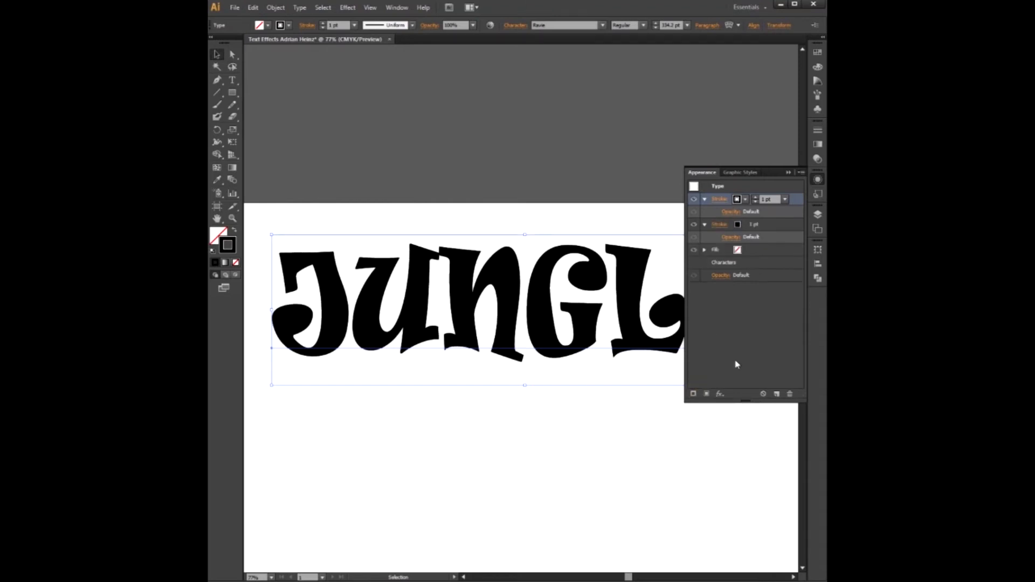
- Set the text's fill to a dark green swatch
left_click(752, 251)
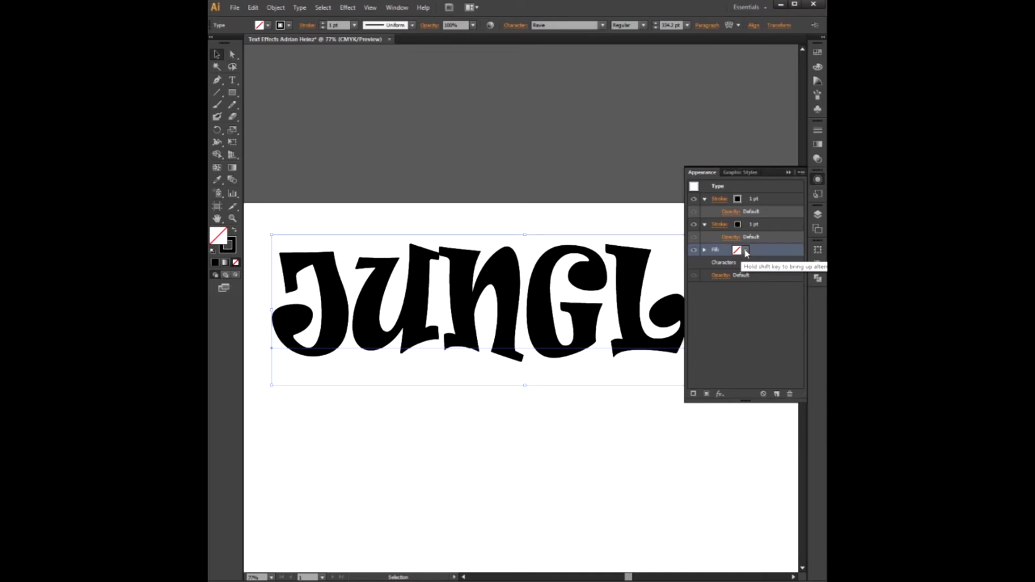
left_click(746, 251)
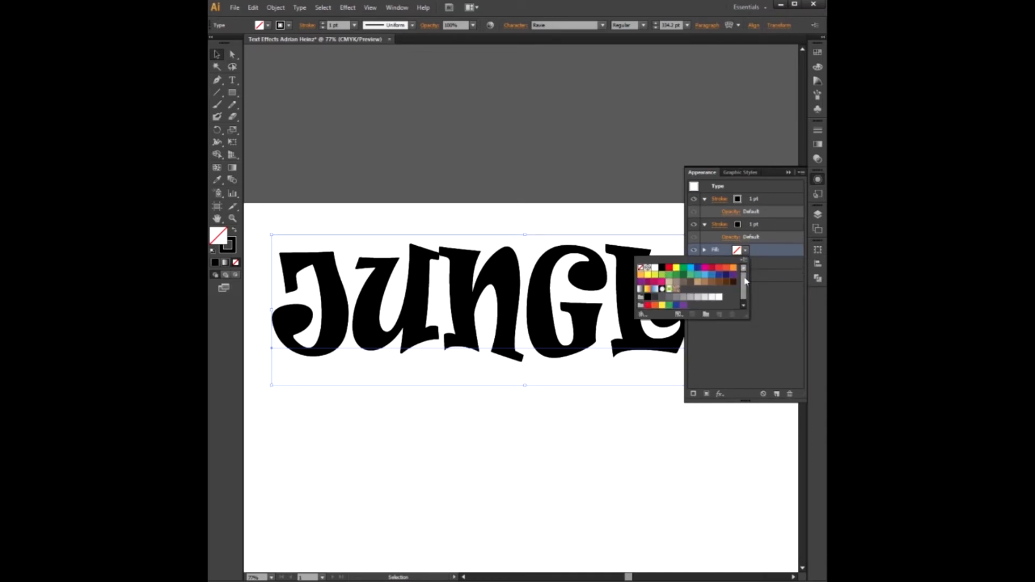
left_click(712, 276)
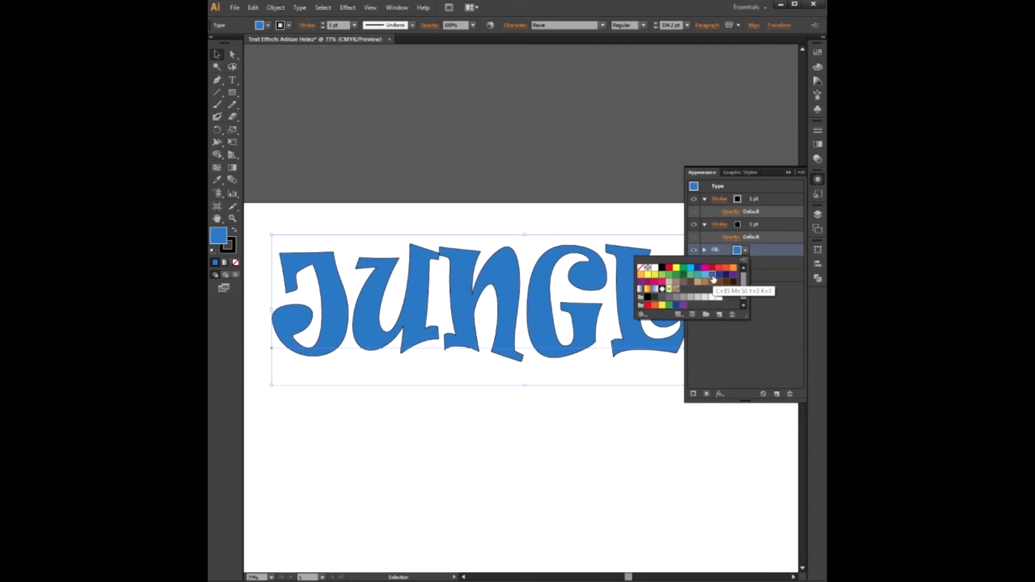
left_click(684, 275)
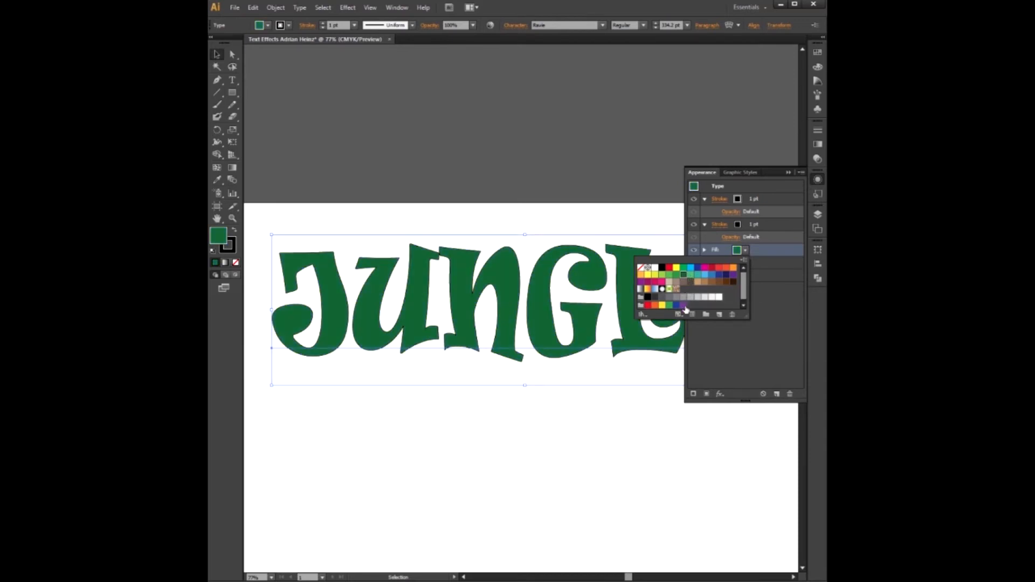
- Open the Nature patterns swatch library
left_click(642, 314)
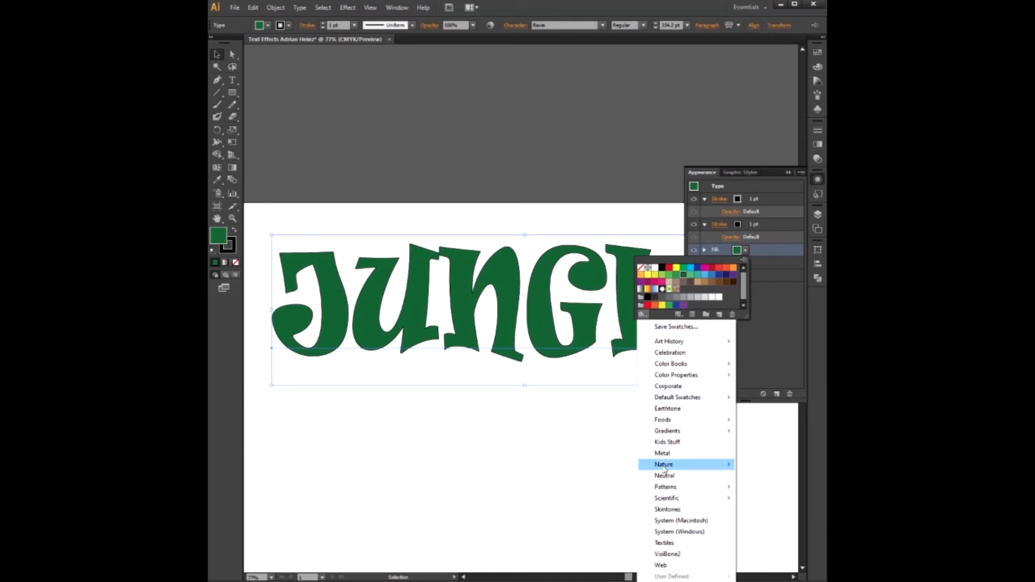
mouse_move(664, 488)
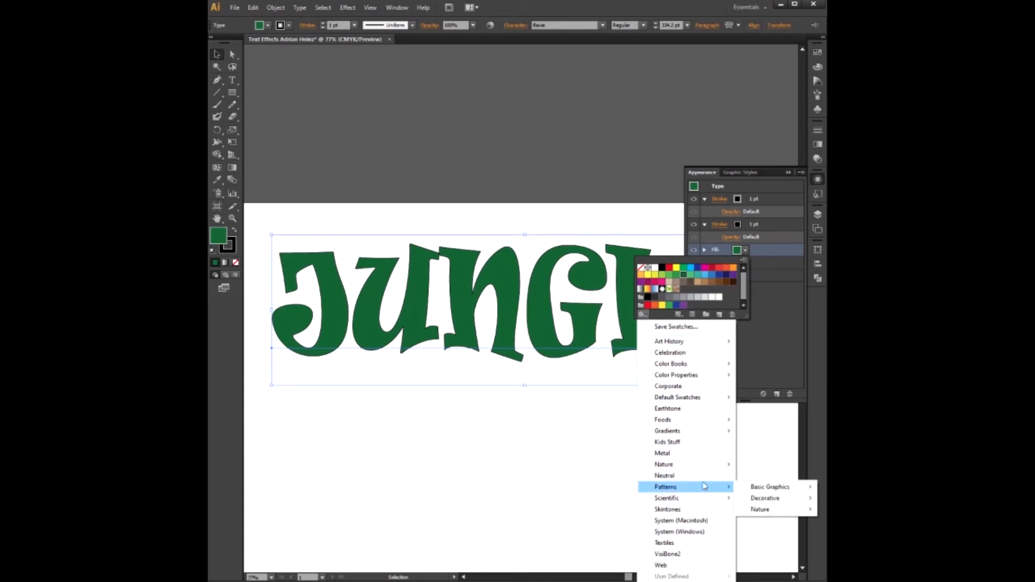
mouse_move(761, 511)
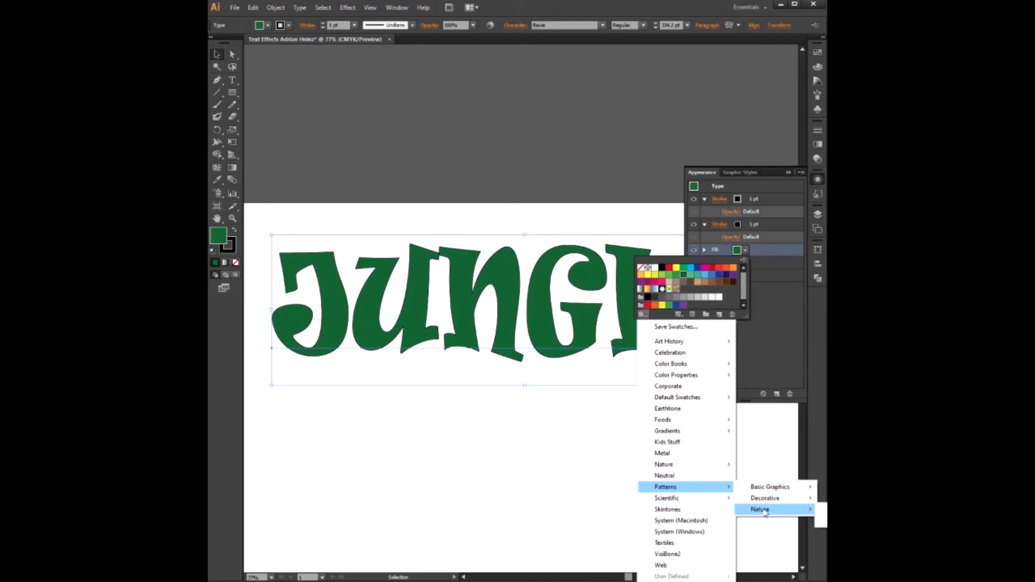
left_click(823, 521)
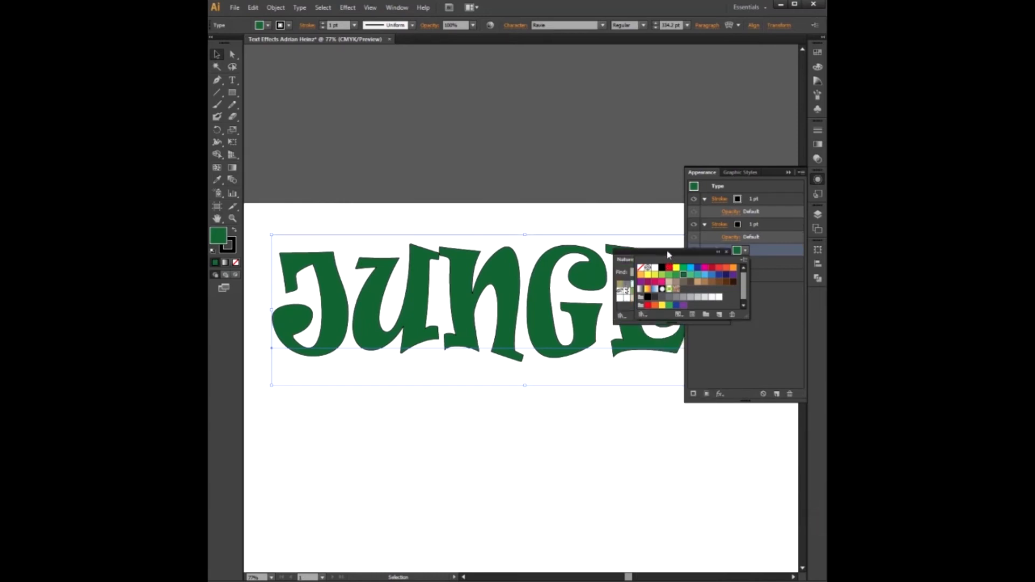
- Fill the text with the Leaves Tropical Color pattern from the Nature_Foliage library, trying other foliage patterns, and close the library
left_click(648, 252)
left_click_drag(667, 255, 519, 385)
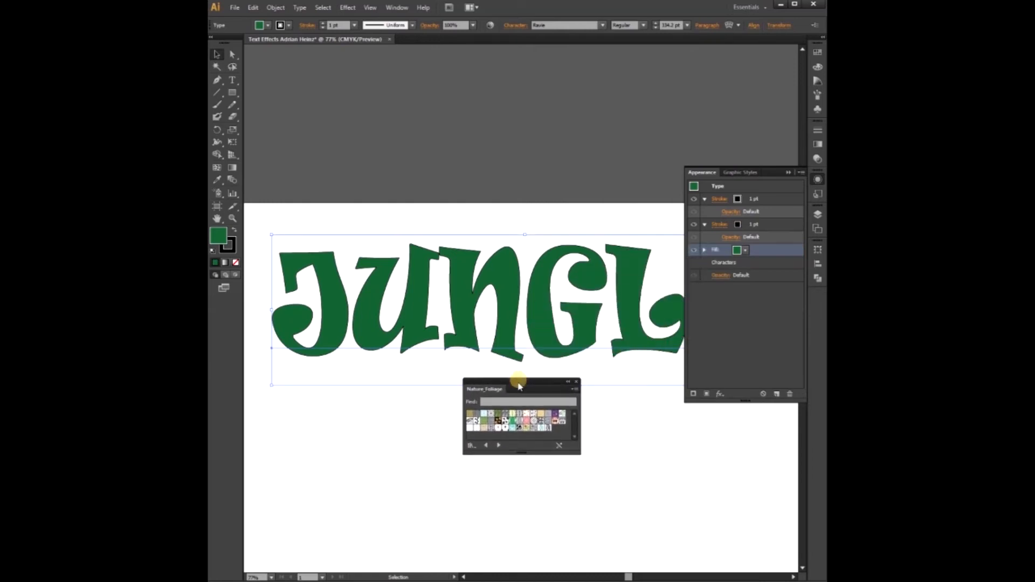
left_click(513, 424)
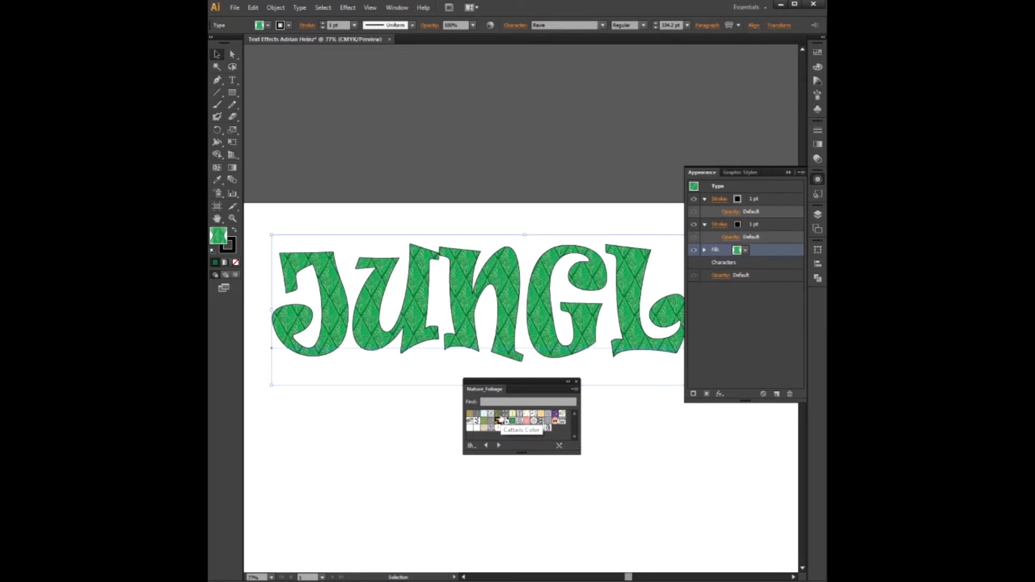
left_click(499, 420)
left_click(497, 426)
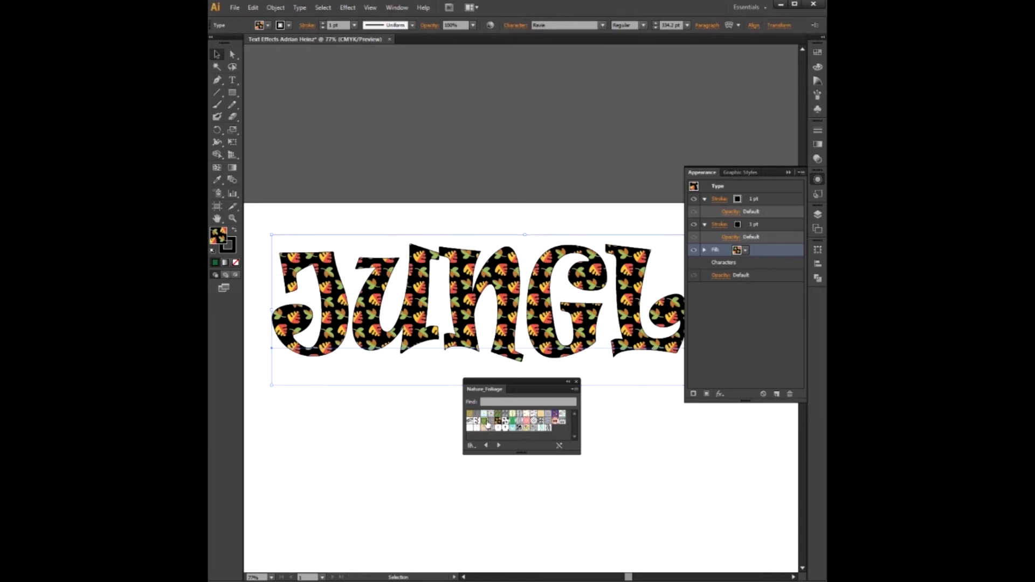
left_click(484, 421)
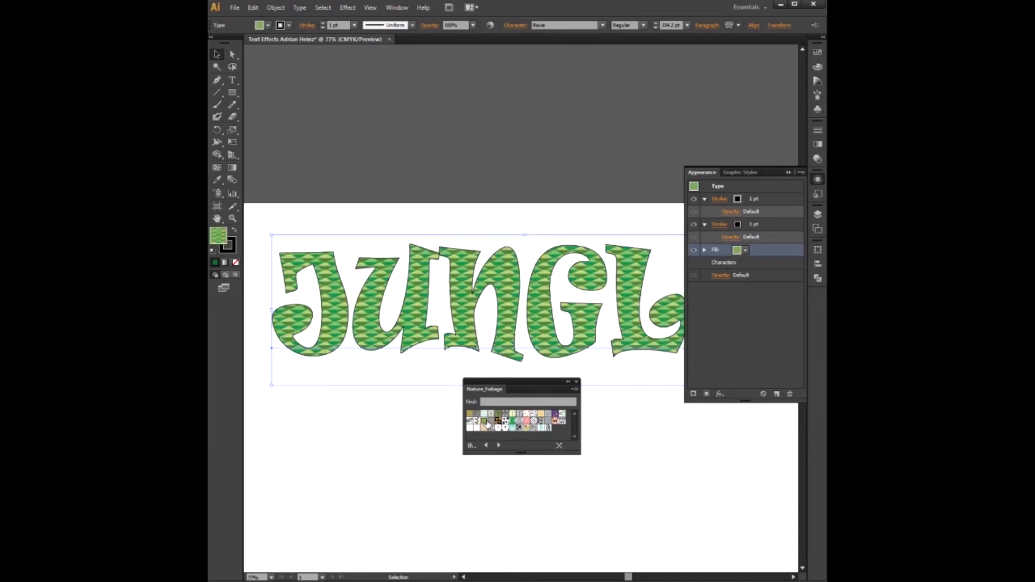
left_click(514, 422)
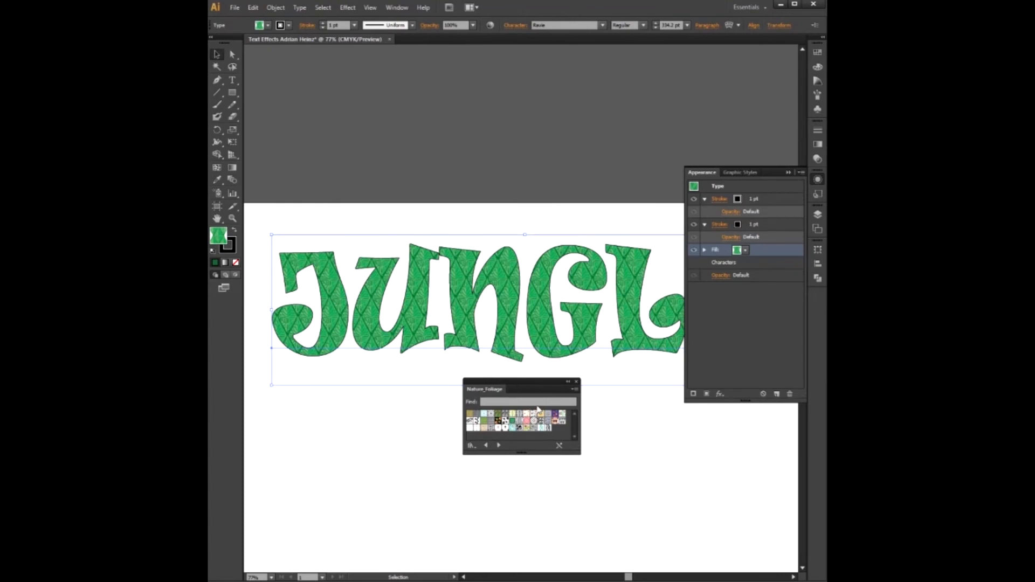
left_click(576, 382)
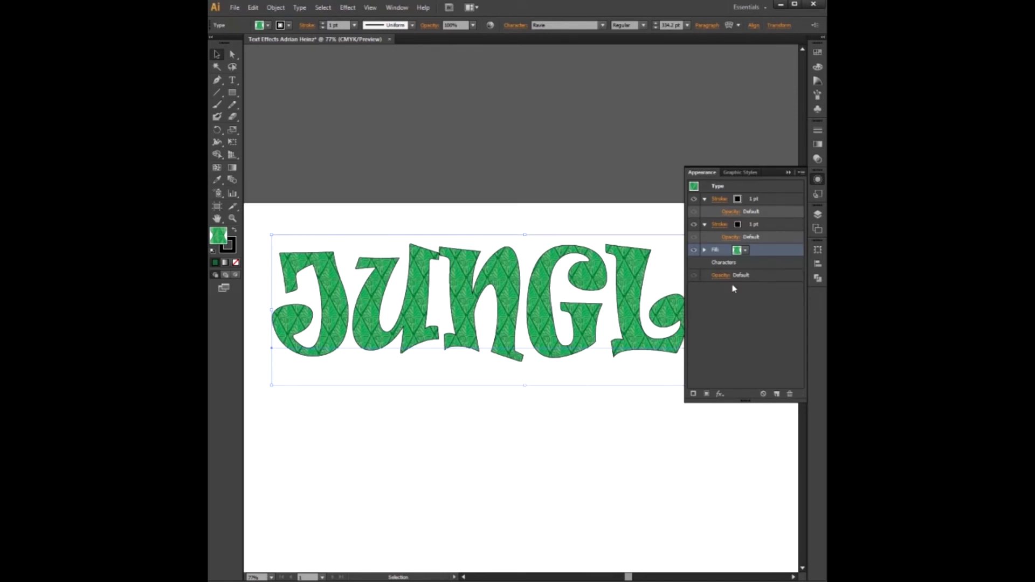
- Set the lower stroke's colour to white
left_click(747, 226)
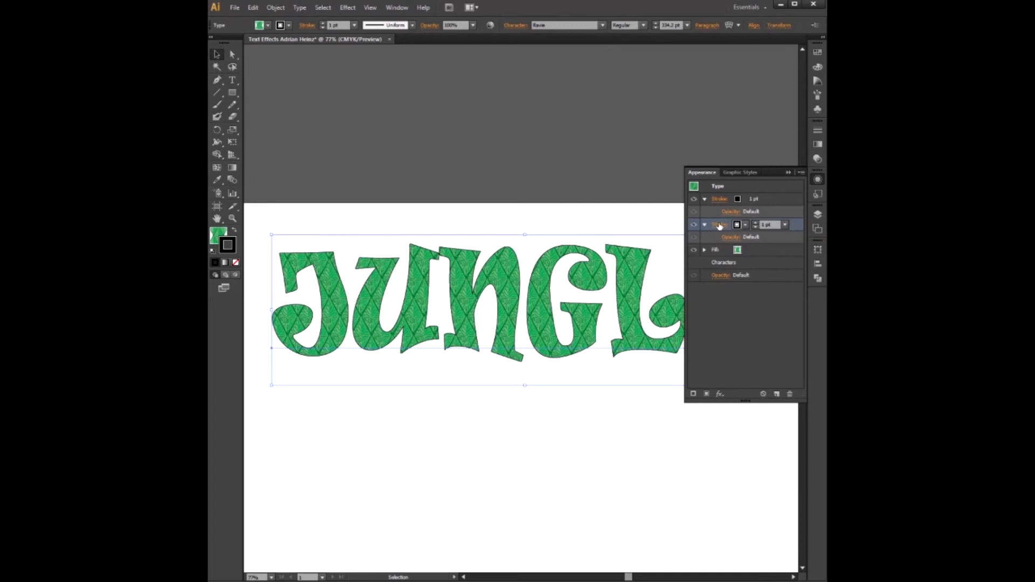
left_click(746, 226)
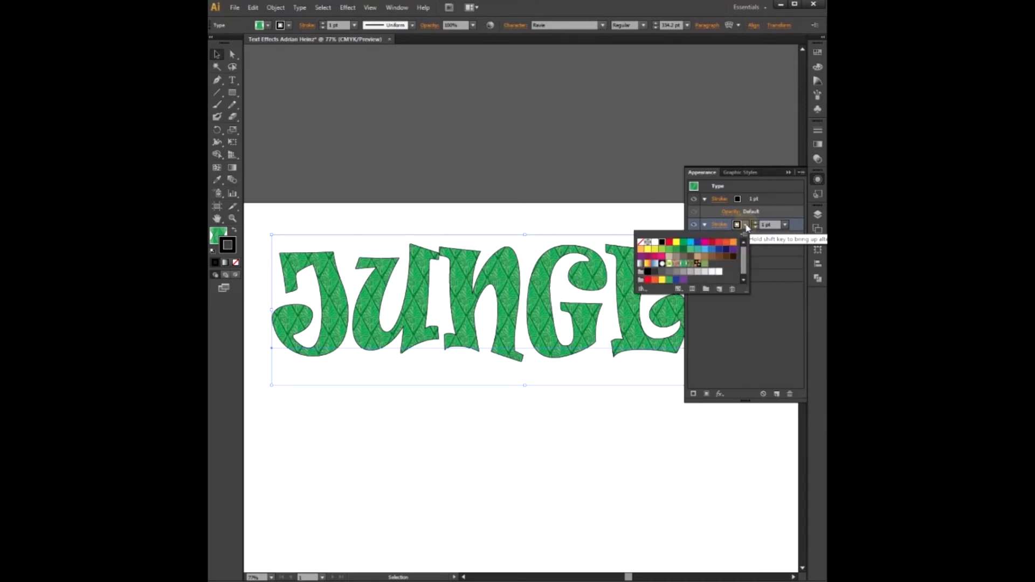
left_click(656, 242)
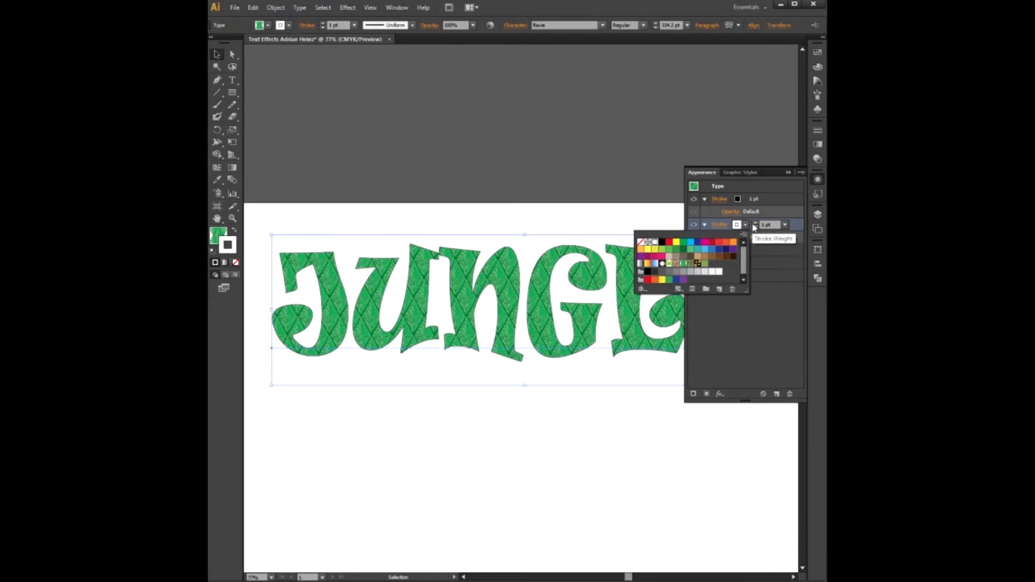
- Set the lower stroke's weight to 8 pt
left_click(786, 226)
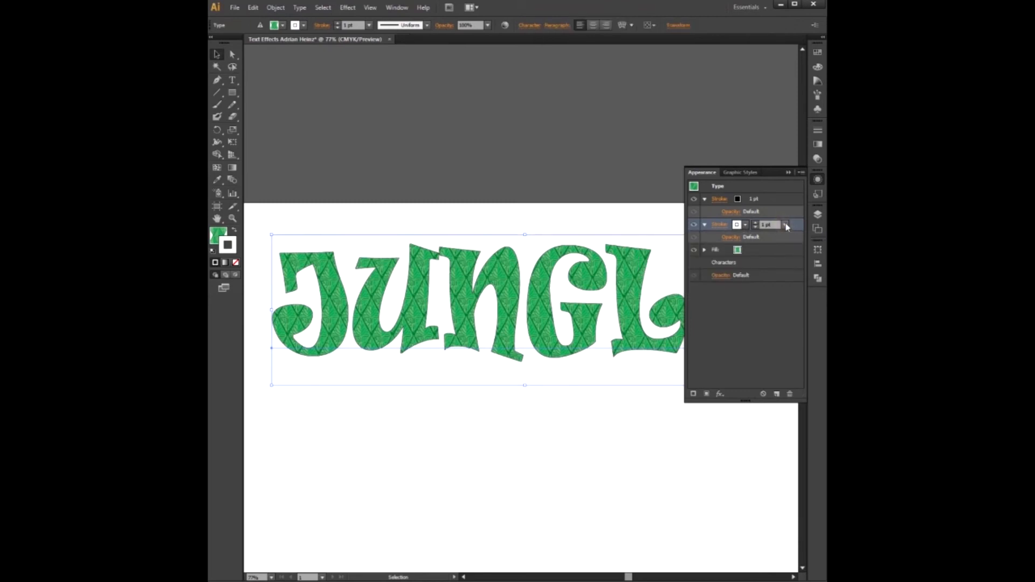
left_click(786, 226)
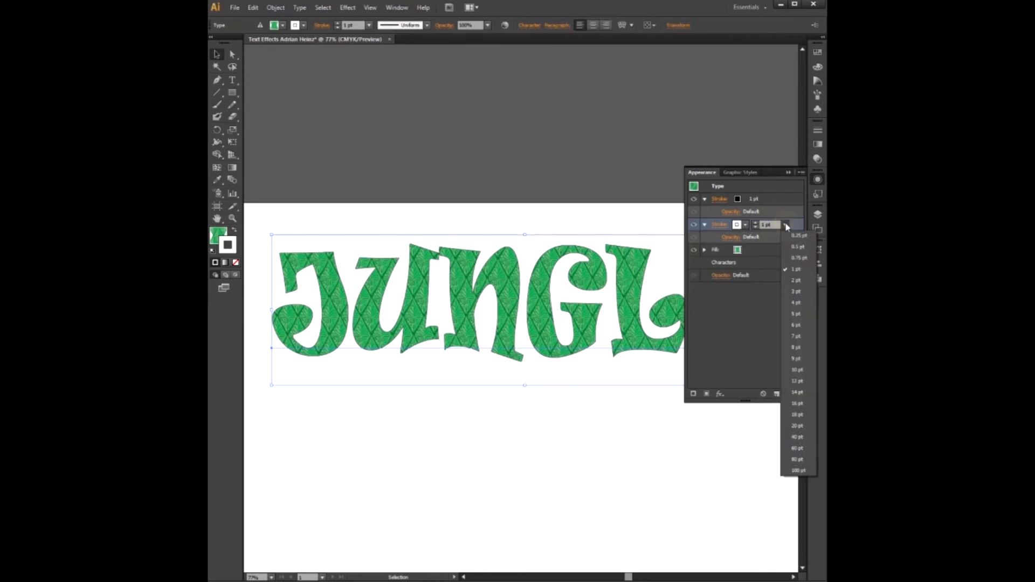
left_click(796, 303)
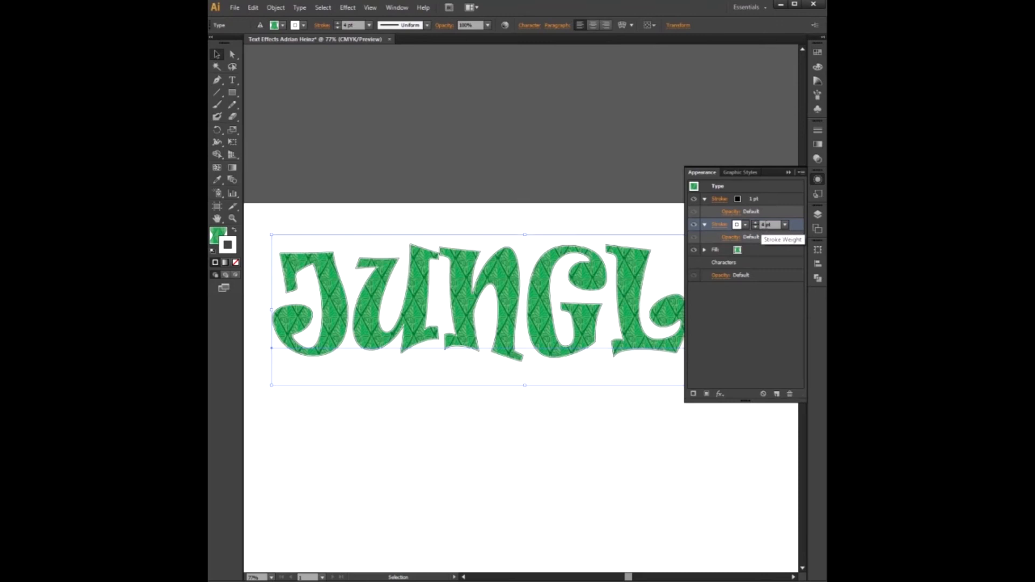
left_click(784, 225)
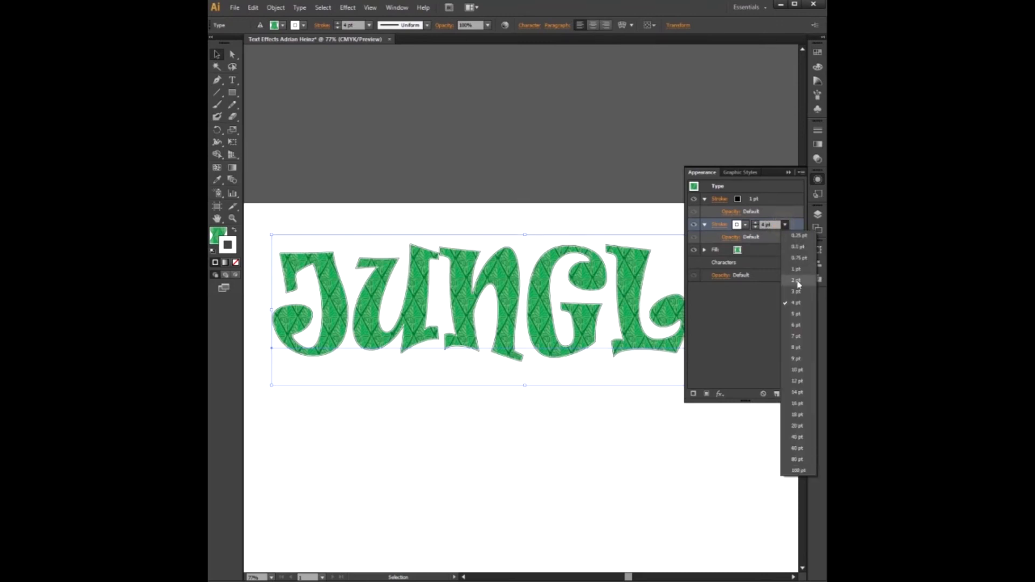
left_click(797, 348)
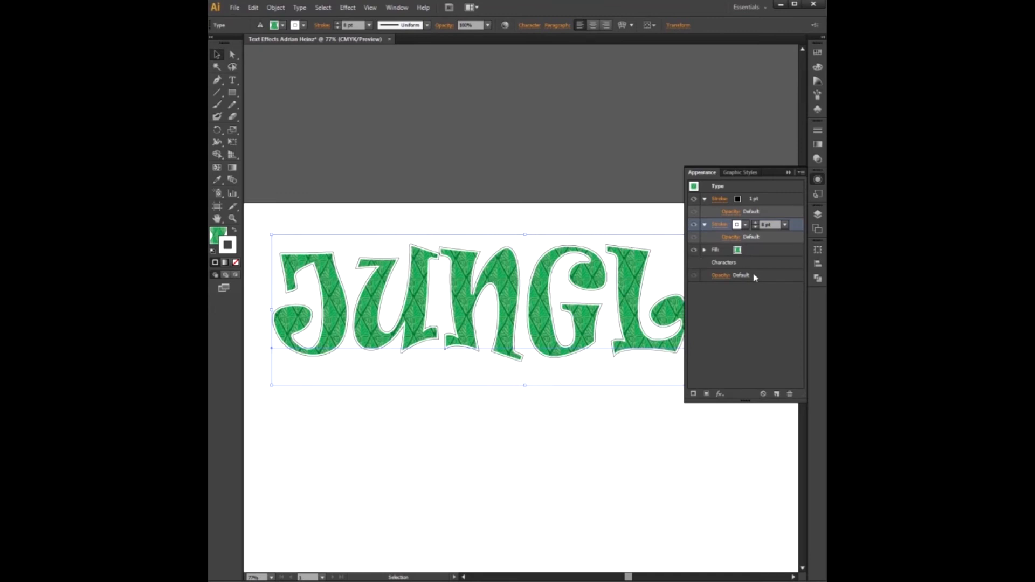
- Set the top stroke's colour to dark green
left_click(751, 201)
left_click(745, 200)
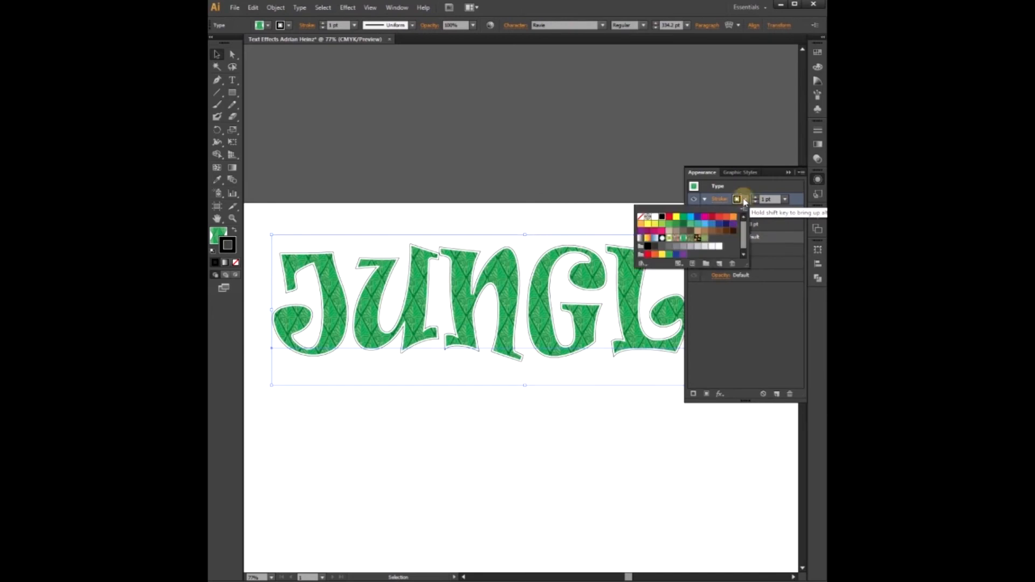
left_click(683, 226)
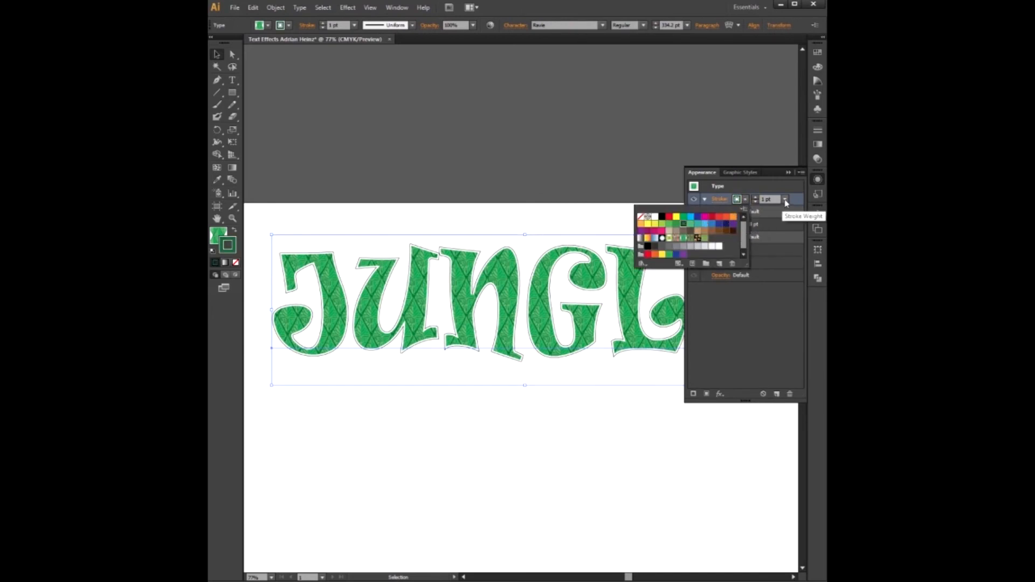
- Set the top stroke's weight to 8 pt
left_click(786, 200)
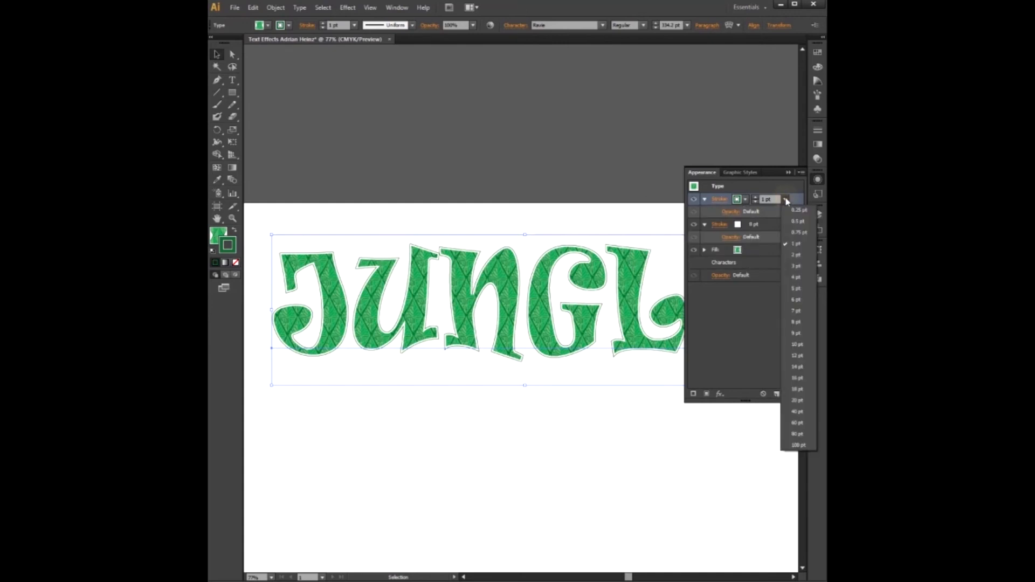
left_click(796, 277)
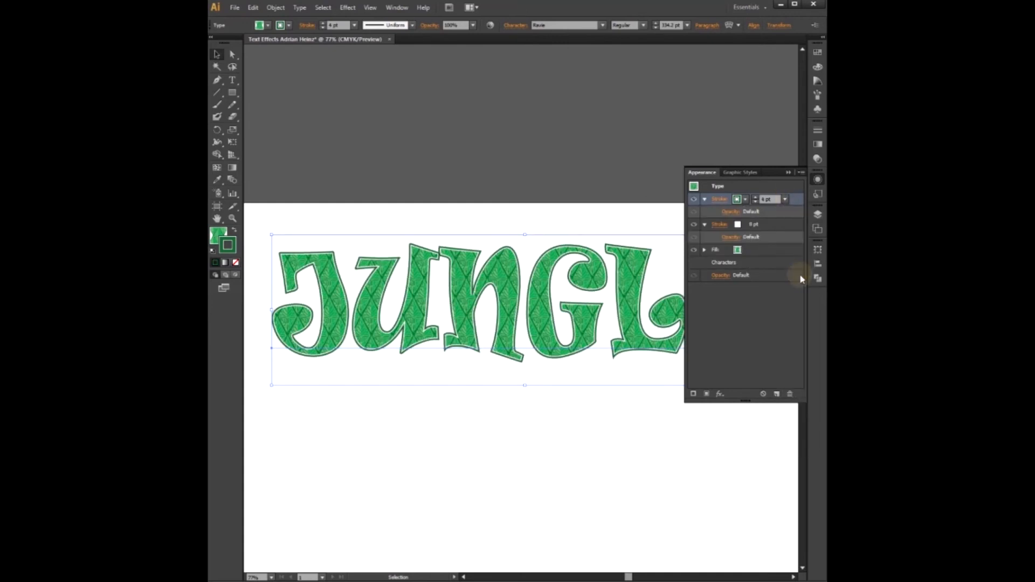
left_click(784, 201)
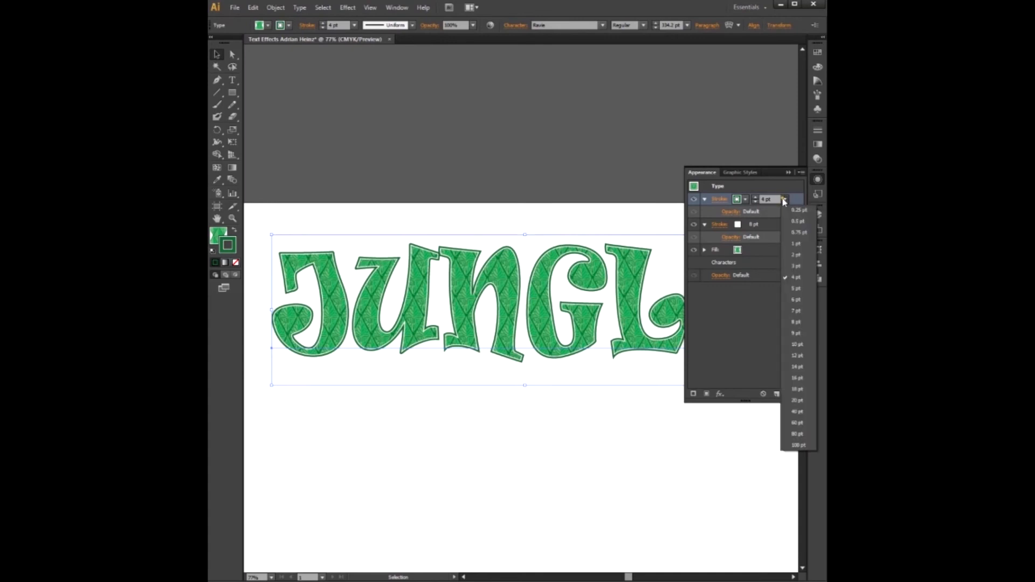
left_click(797, 323)
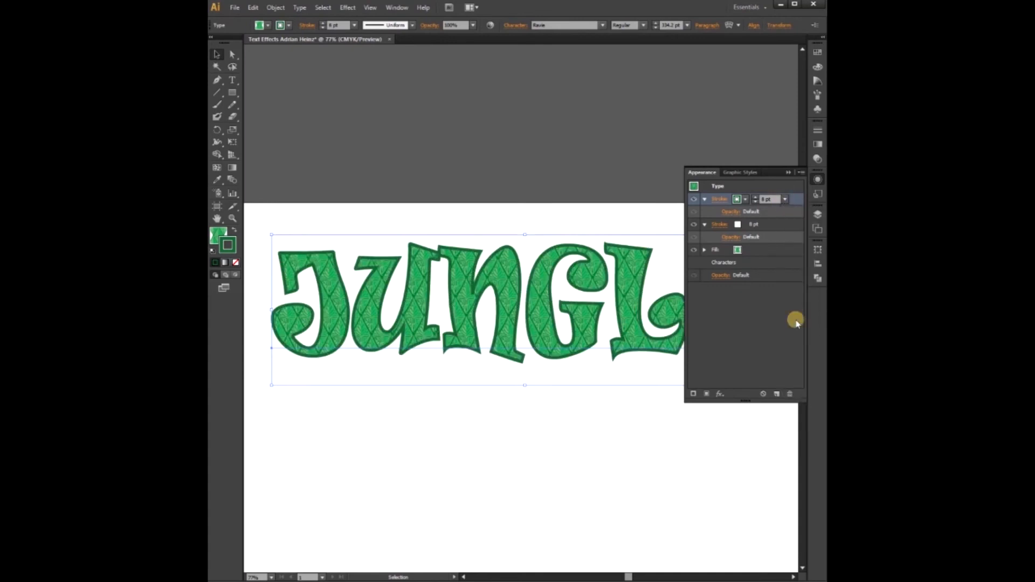
- Set the lower stroke's weight to 4 pt
left_click(763, 229)
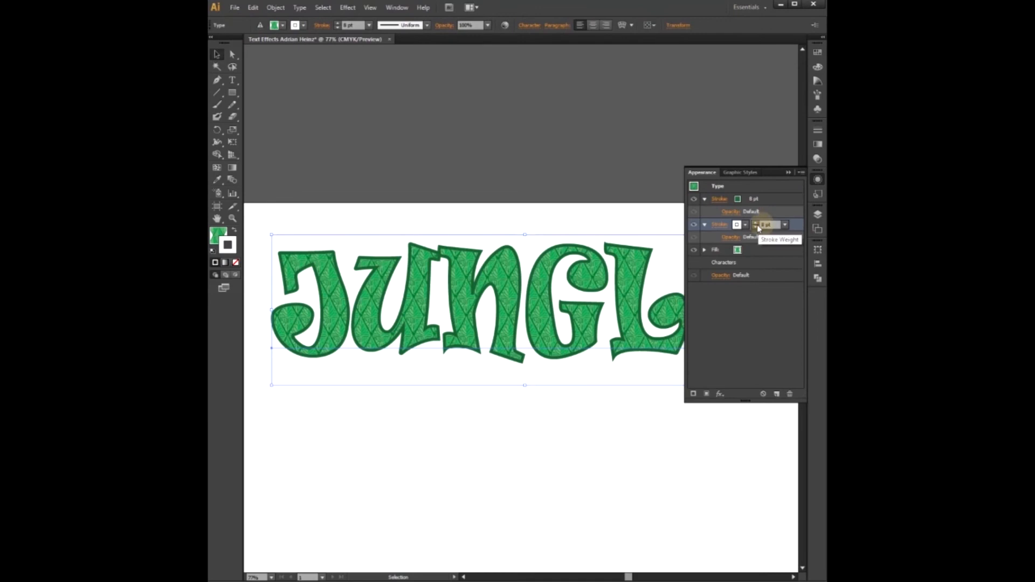
left_click(787, 228)
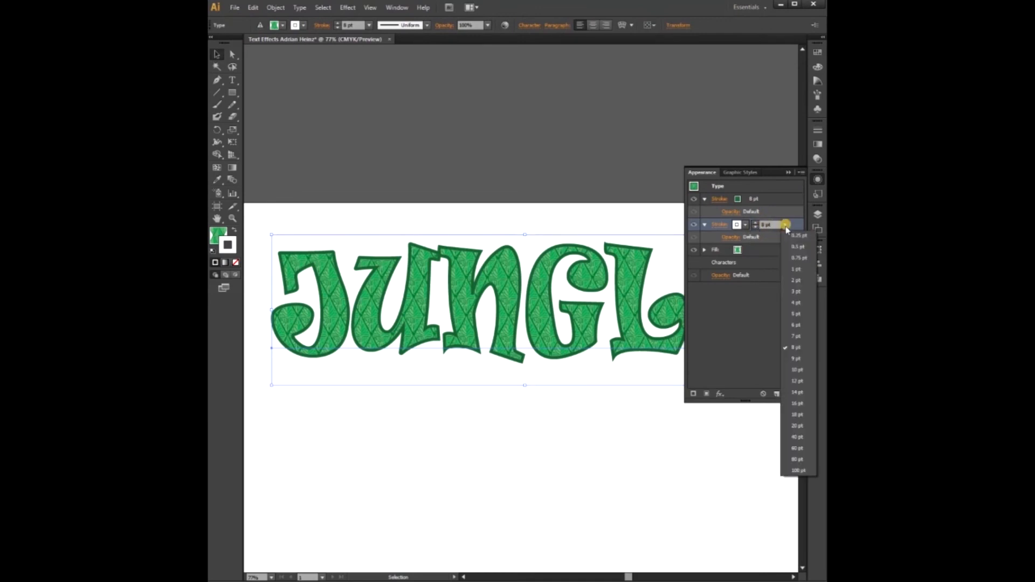
left_click(798, 304)
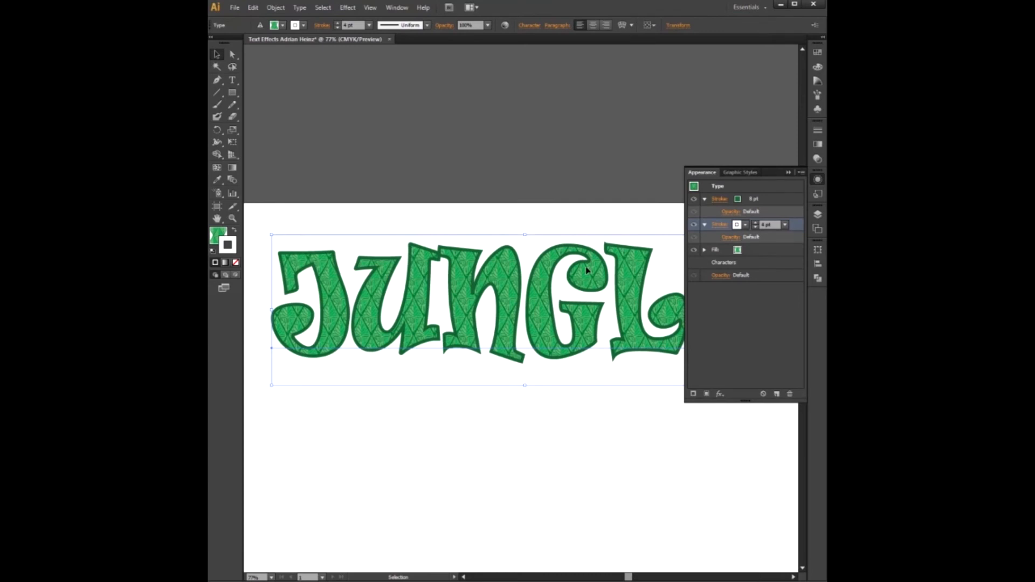
- Set the top stroke's colour to white
left_click(744, 200)
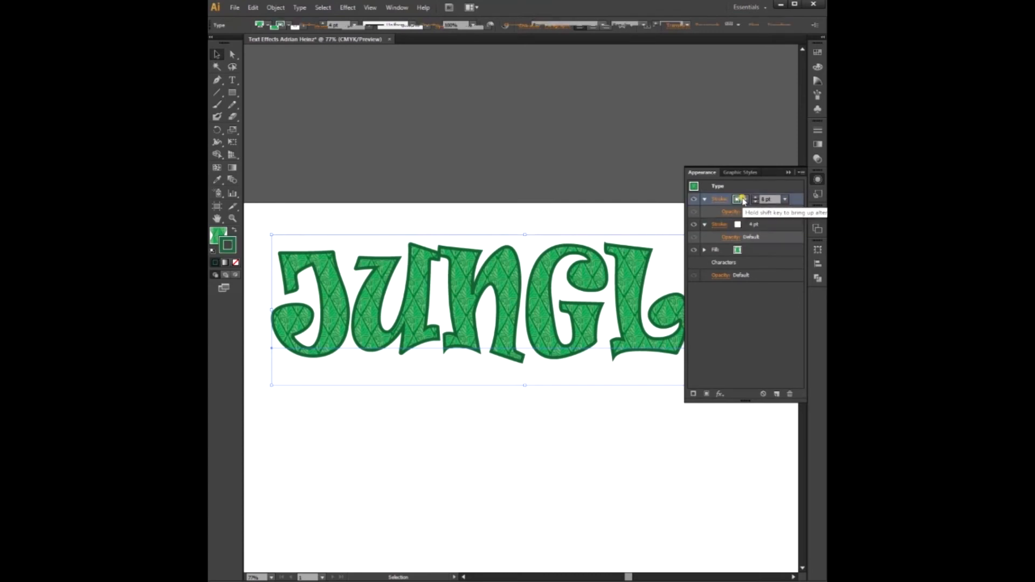
left_click(745, 200)
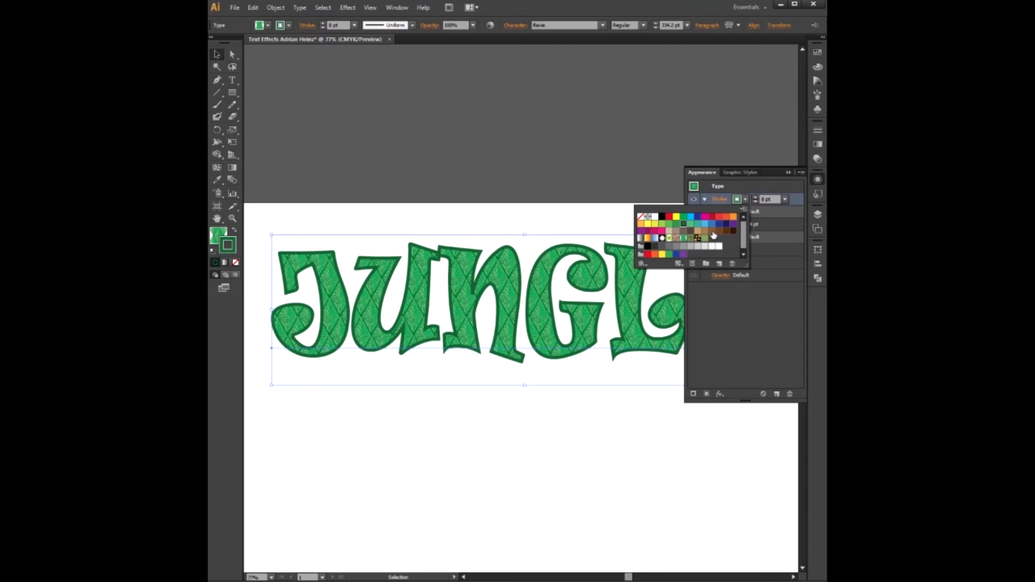
left_click(719, 247)
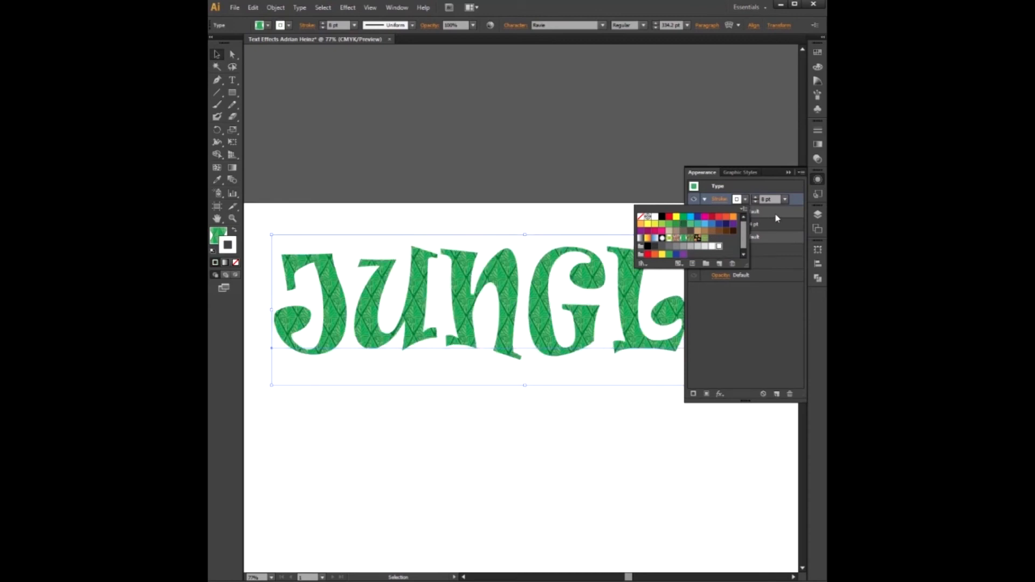
- Set the lower stroke to dark green with an 8 pt weight
left_click(777, 220)
left_click(739, 230)
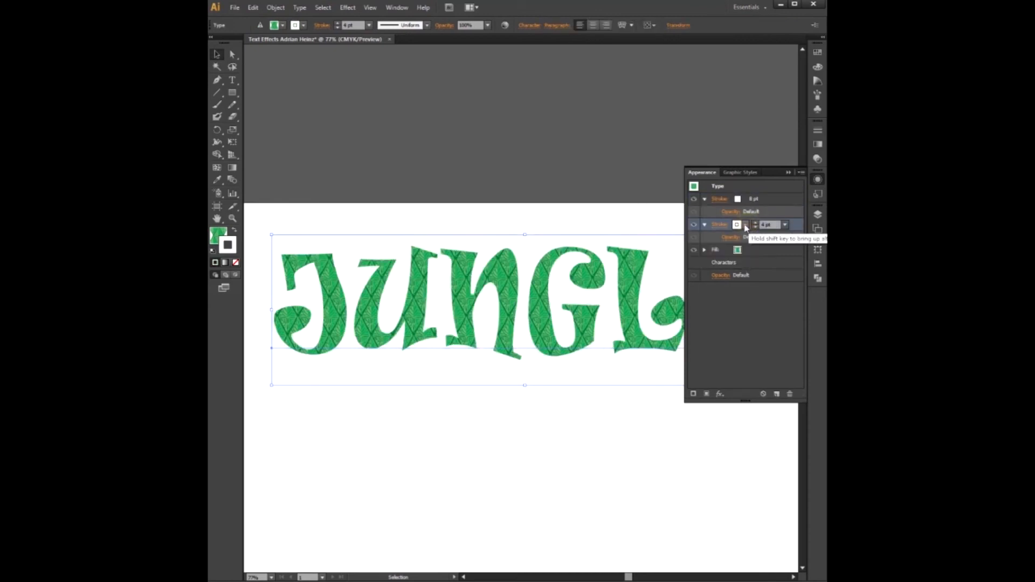
left_click(745, 224)
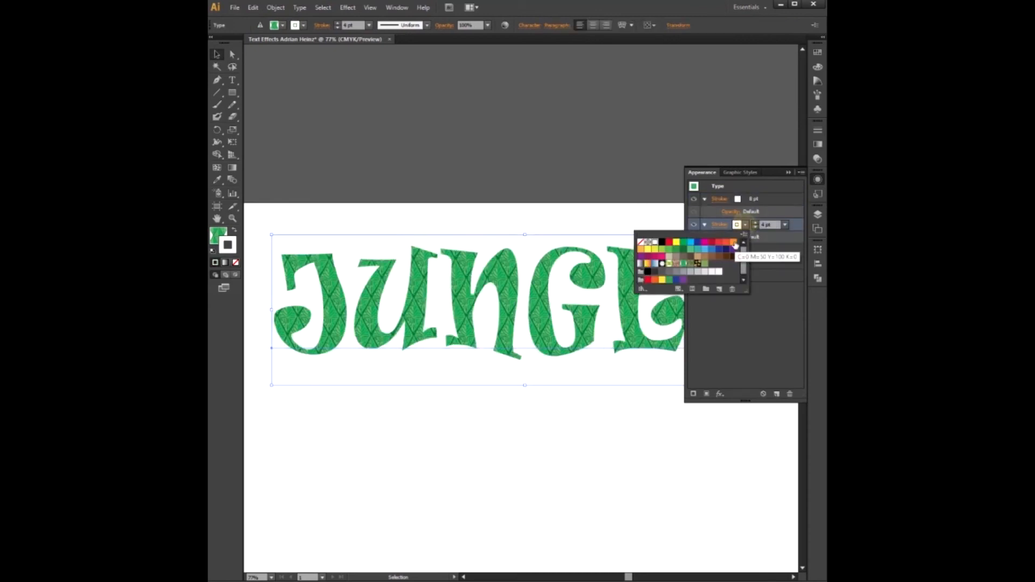
left_click(682, 250)
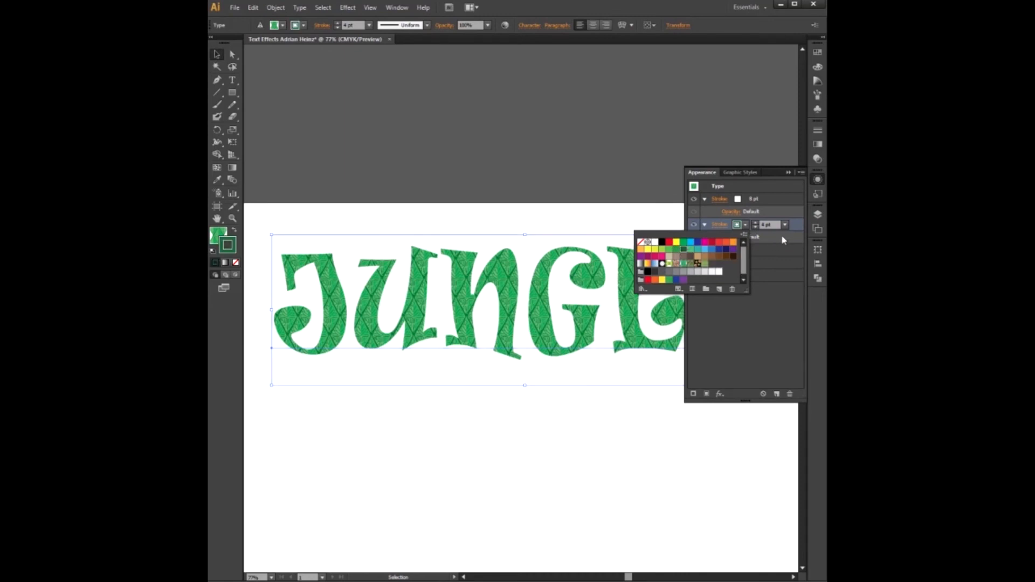
left_click(786, 236)
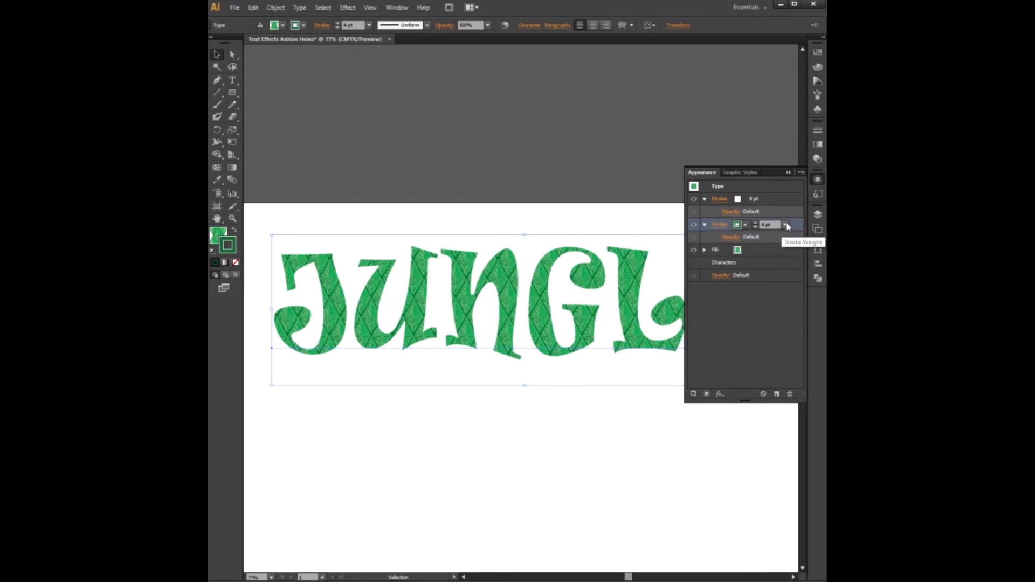
left_click(786, 225)
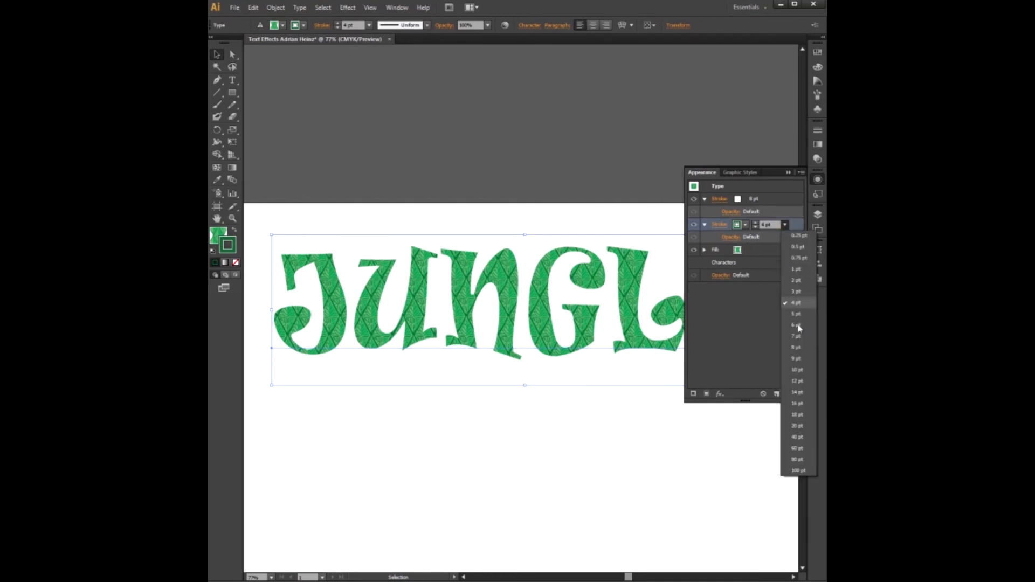
left_click(796, 348)
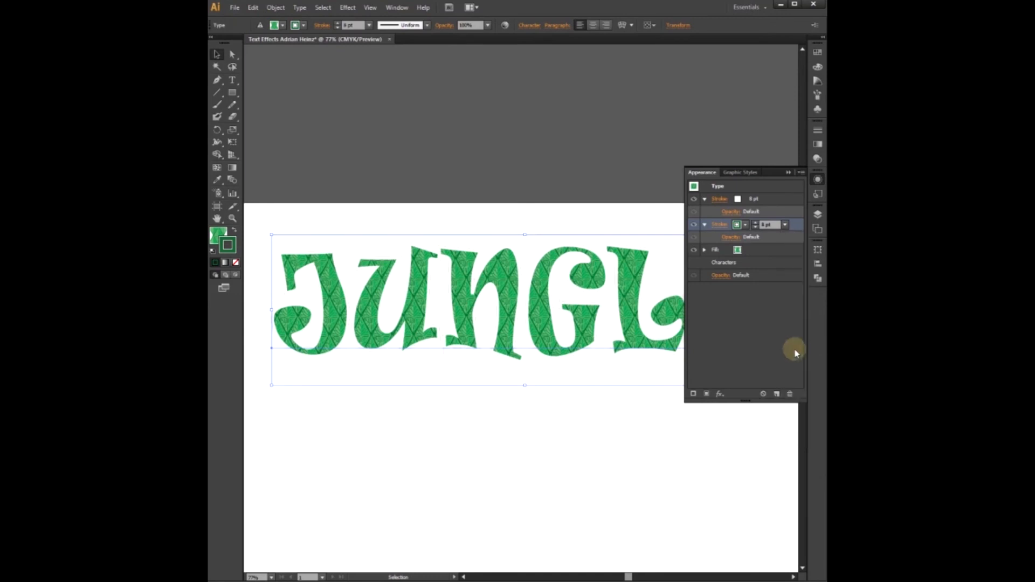
- Recolour the lower stroke white and the top stroke dark green
left_click(746, 225)
left_click(655, 242)
left_click(761, 202)
left_click(780, 198)
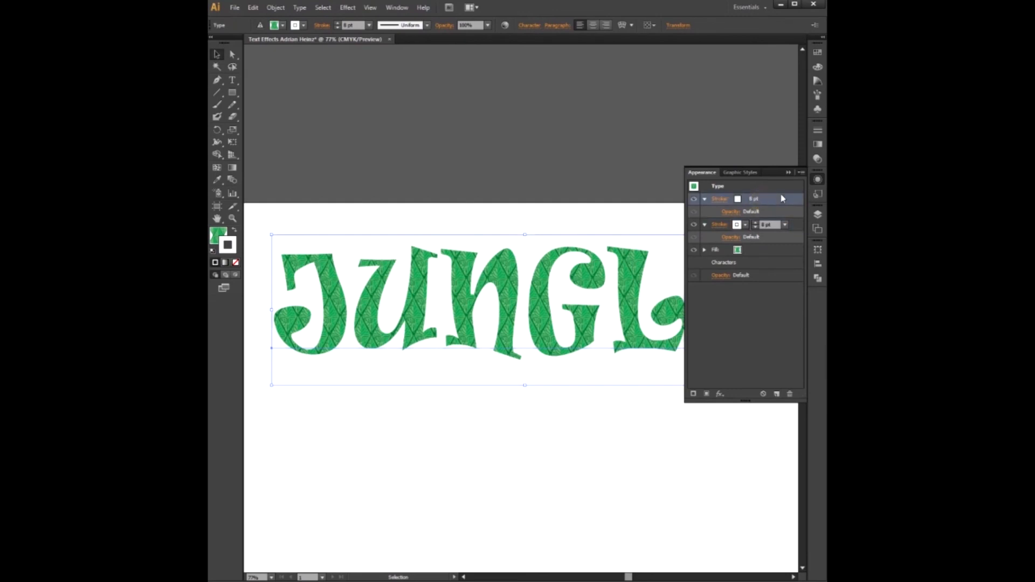
left_click(745, 200)
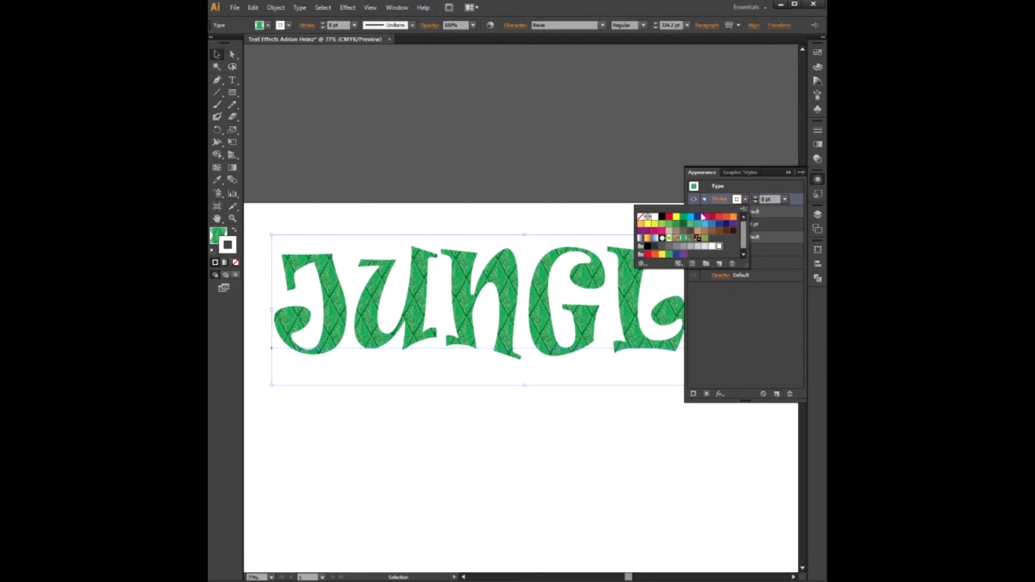
left_click(683, 223)
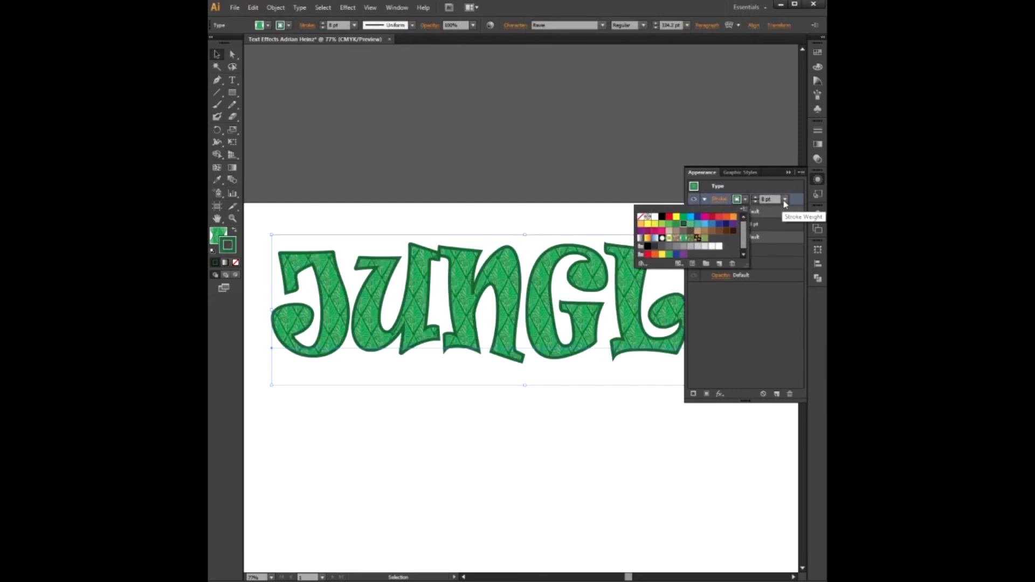
- Set the top stroke's weight to 4 pt
left_click(780, 209)
left_click(785, 200)
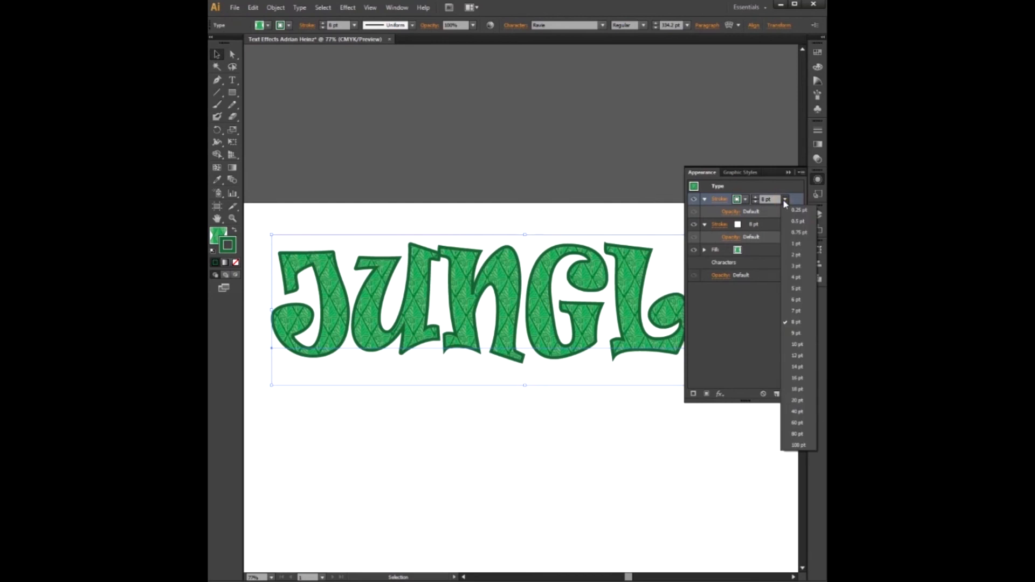
left_click(794, 277)
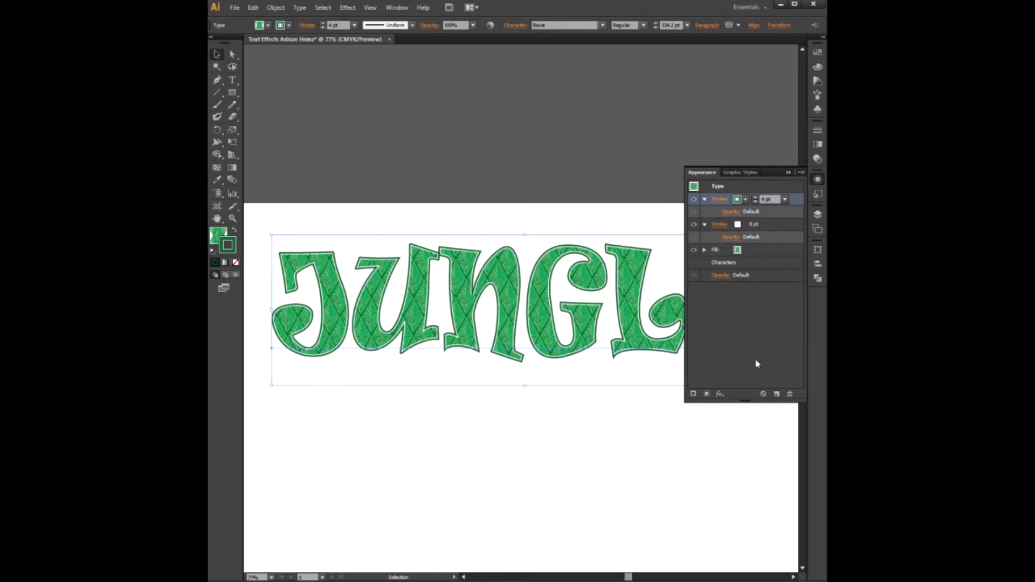
- Add a Drop Shadow effect to the top stroke with Multiply mode, 75% opacity, 7 px X and Y offsets and 5 px blur
left_click(720, 394)
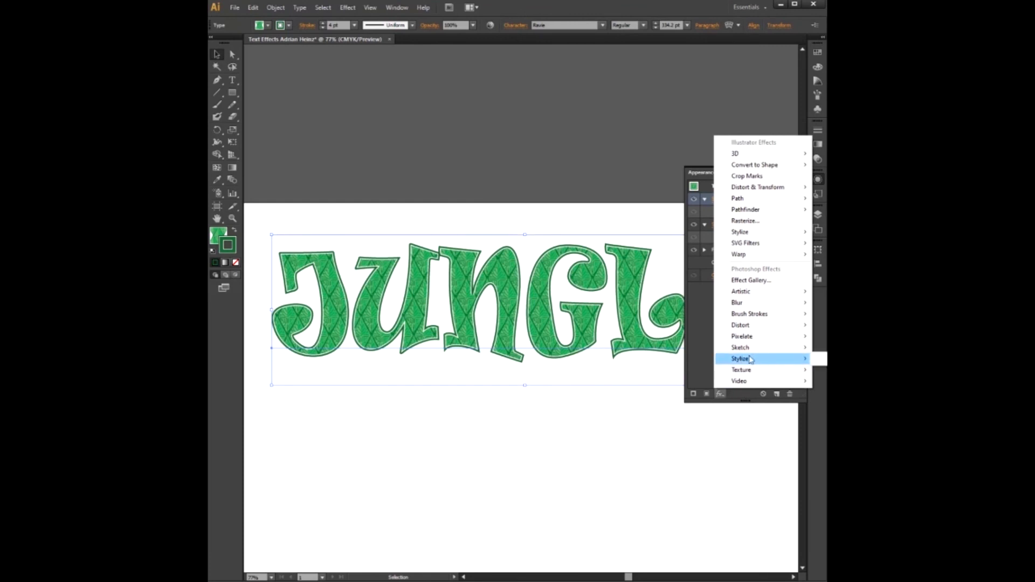
mouse_move(747, 232)
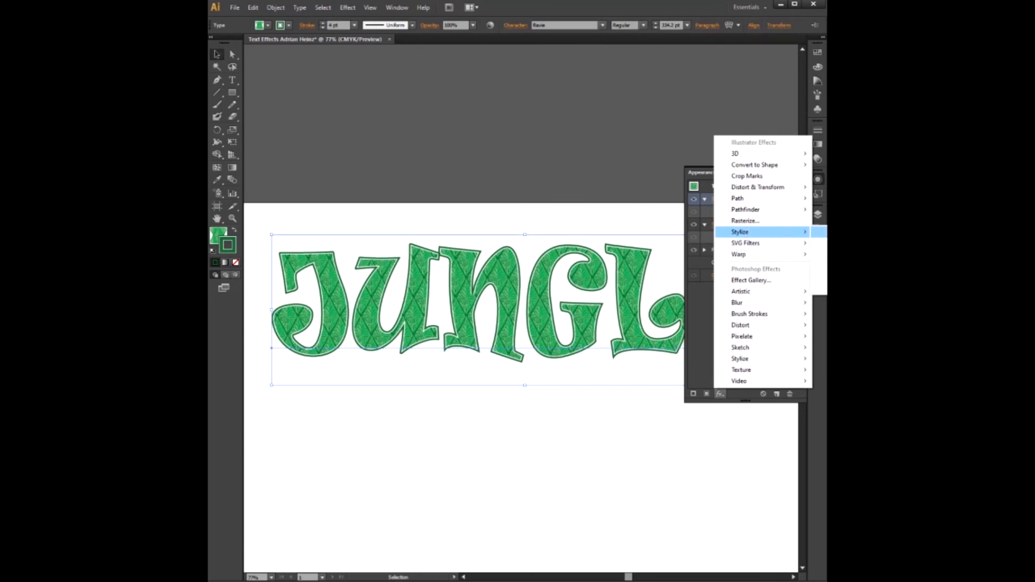
left_click(825, 233)
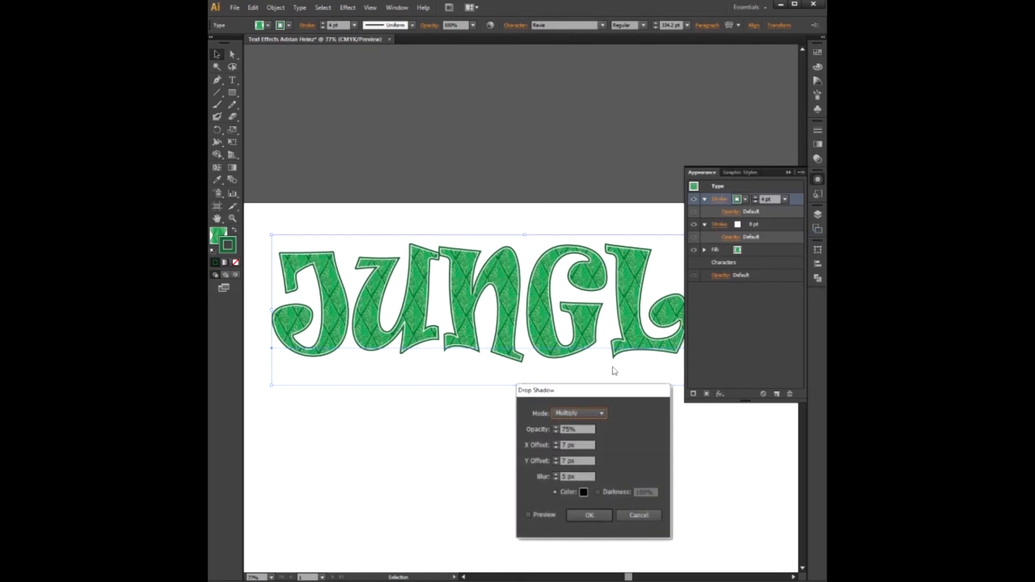
left_click_drag(599, 389, 595, 383)
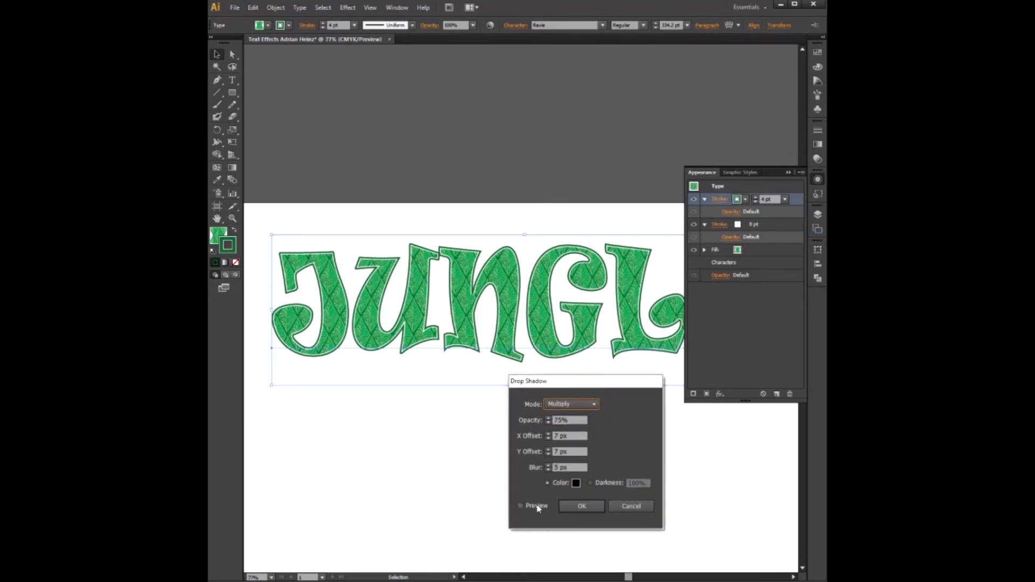
left_click(520, 506)
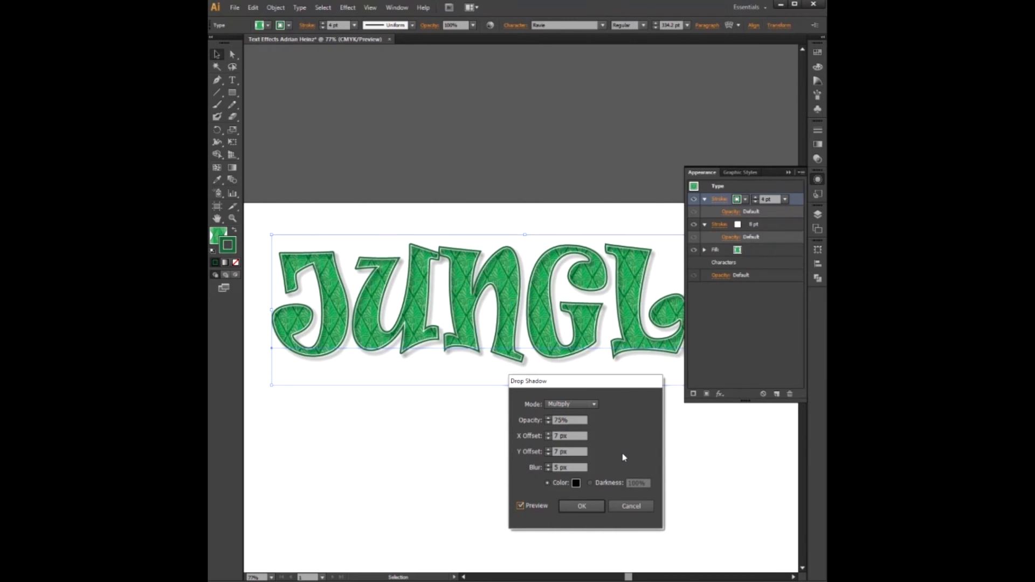
left_click(601, 506)
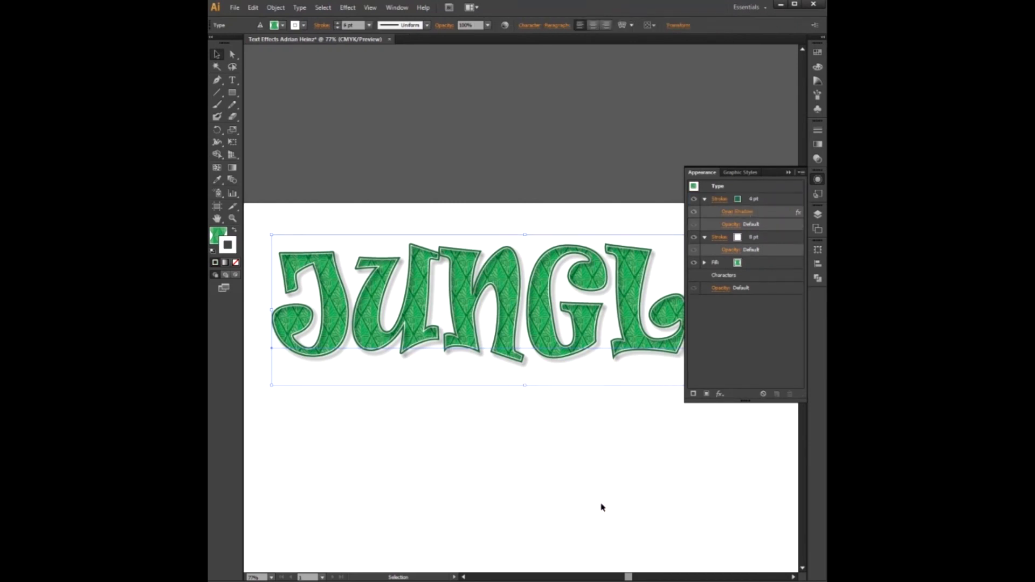
- Deselect the text and save the document under its current name as an Adobe Illustrator file with Illustrator CS6 options
left_click(788, 172)
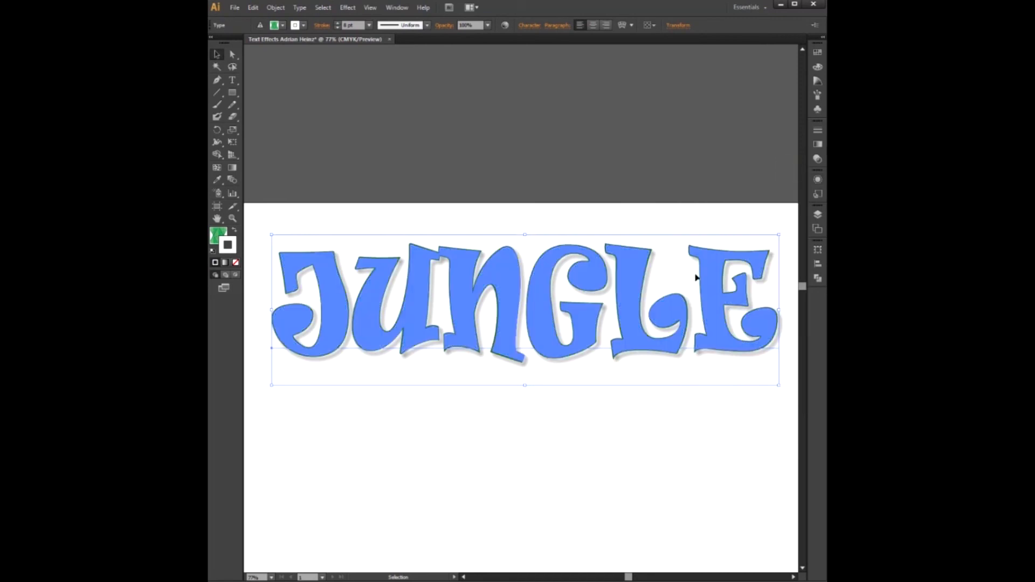
left_click(472, 432)
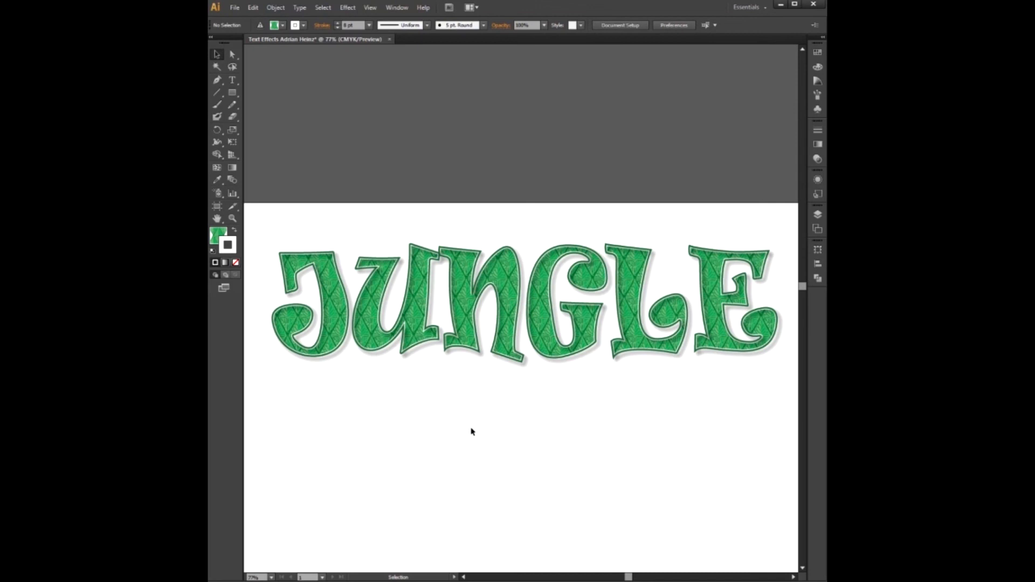
key("a")
key("ctrl+shift+s")
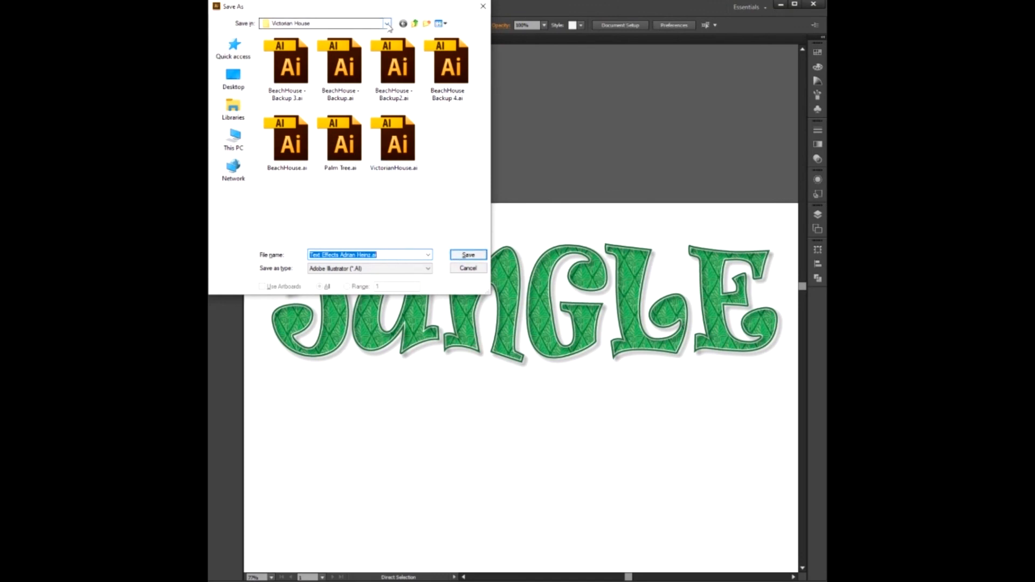
left_click_drag(392, 13, 446, 58)
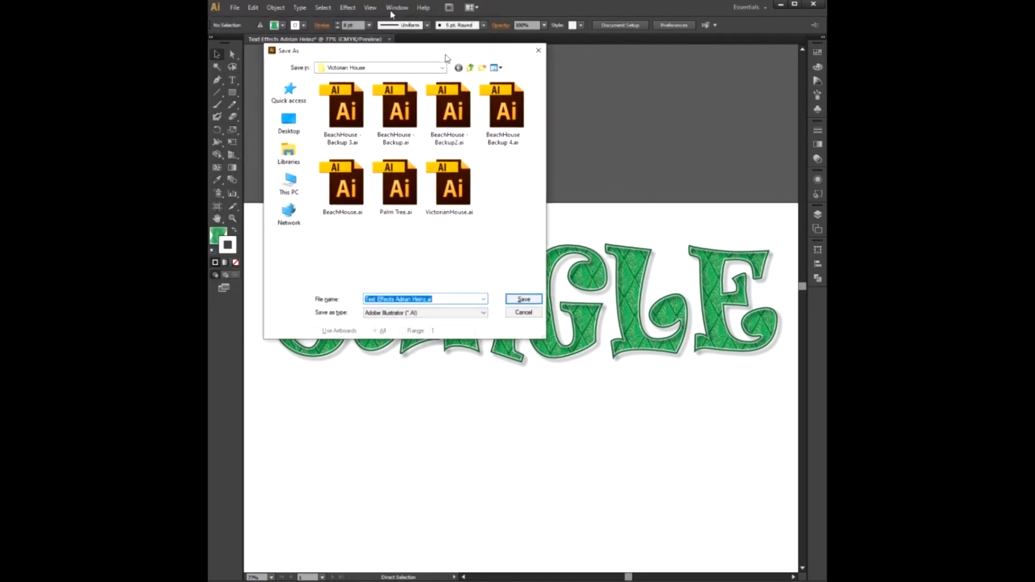
left_click(523, 303)
left_click(523, 300)
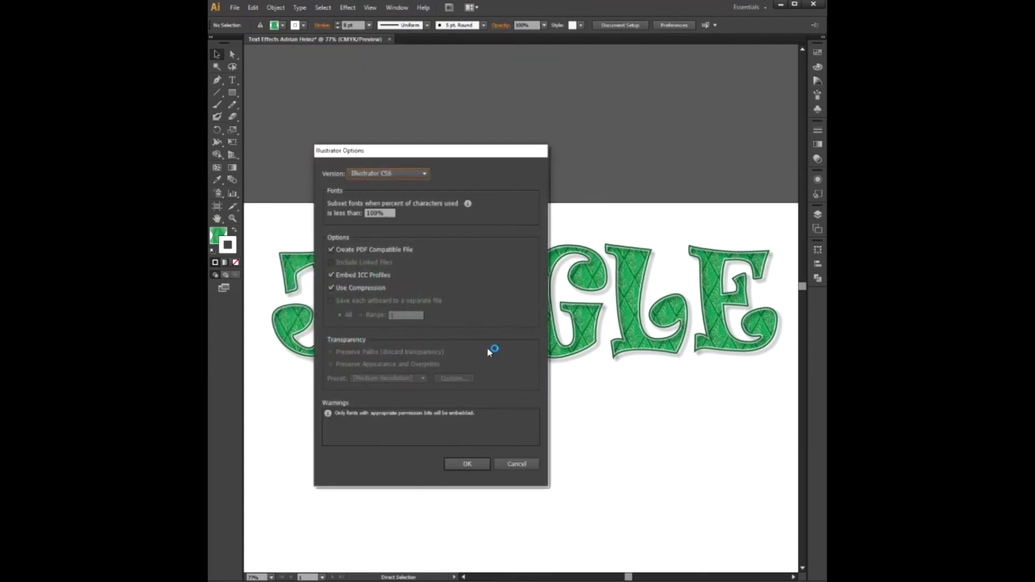
left_click(469, 465)
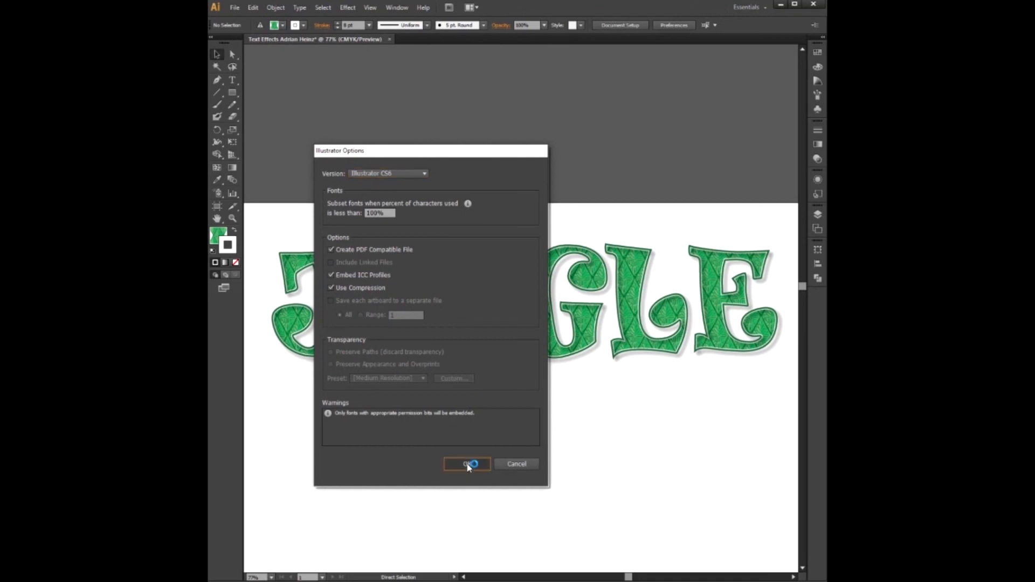